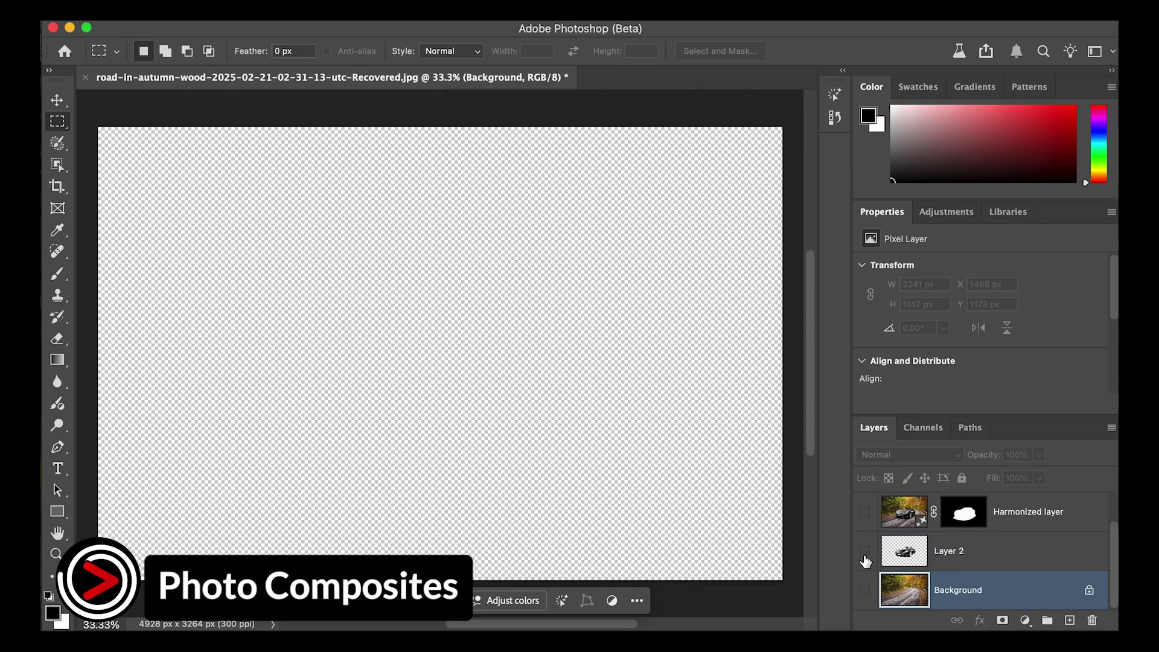
# Step: Turn on Layer 2 so only the cut-out car shows on a transparent canvas
pyautogui.click(865, 552)
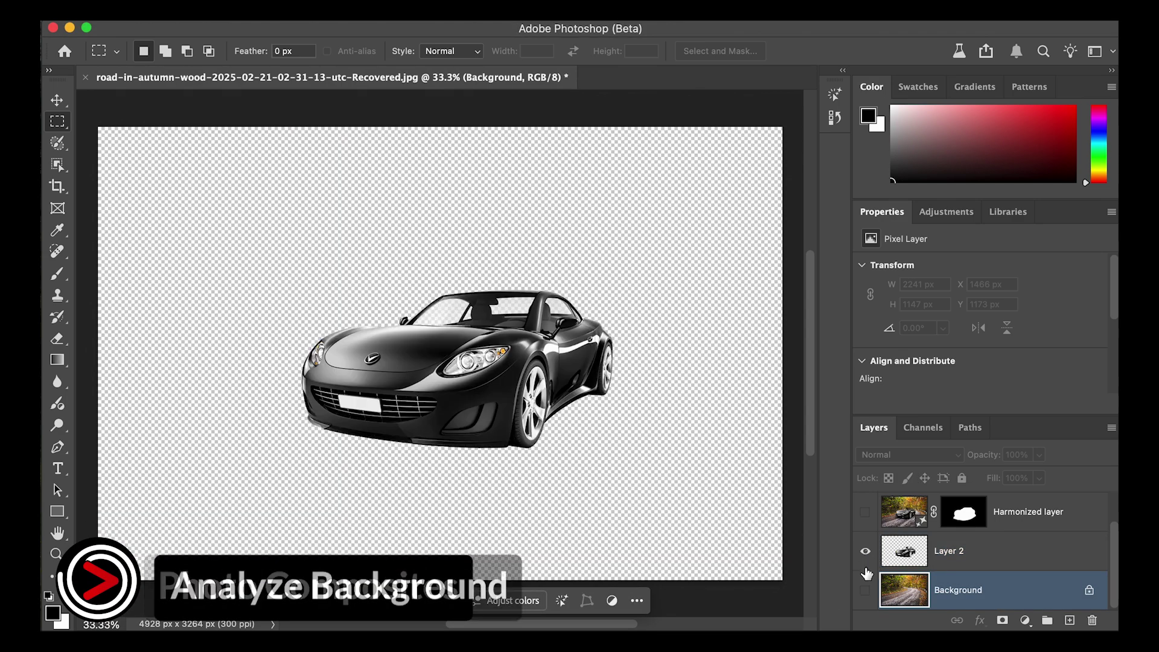
# Step: Show the autumn road Background, select Layer 2, and reveal the Harmonized layer above it
pyautogui.click(865, 591)
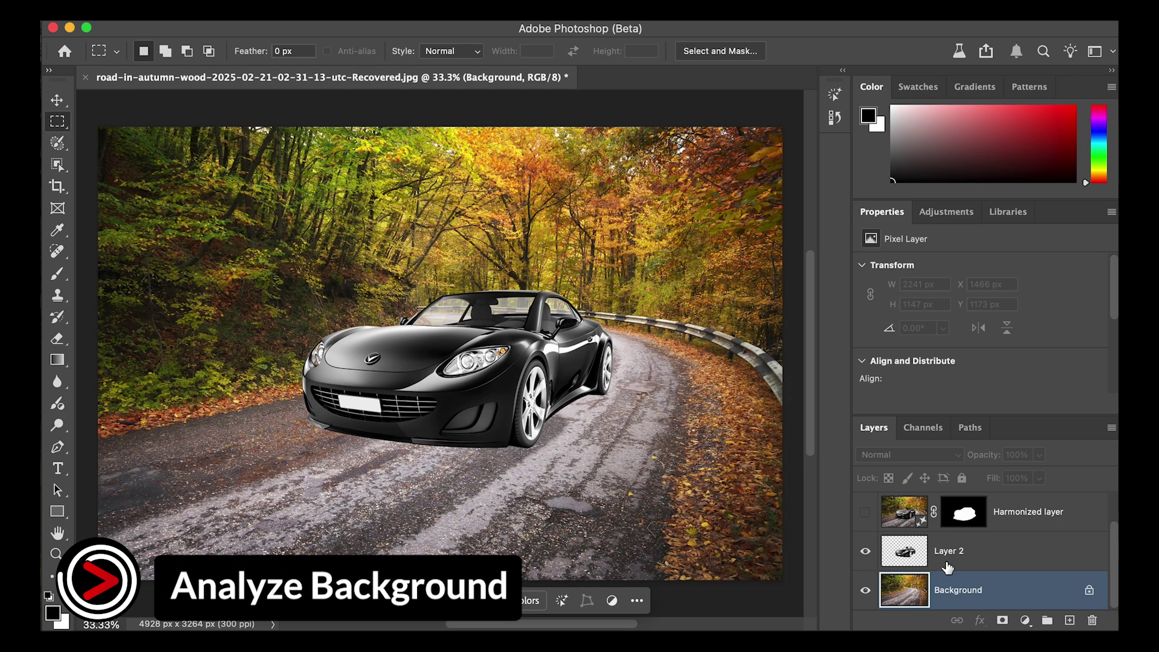
pyautogui.click(1007, 554)
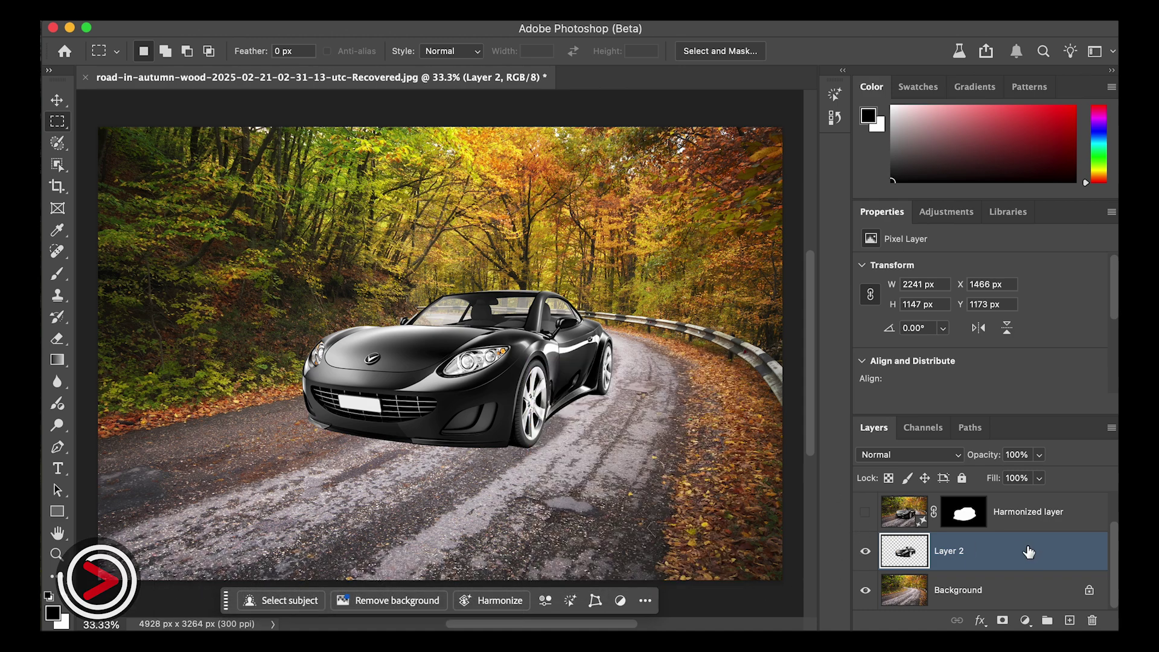
pyautogui.click(866, 514)
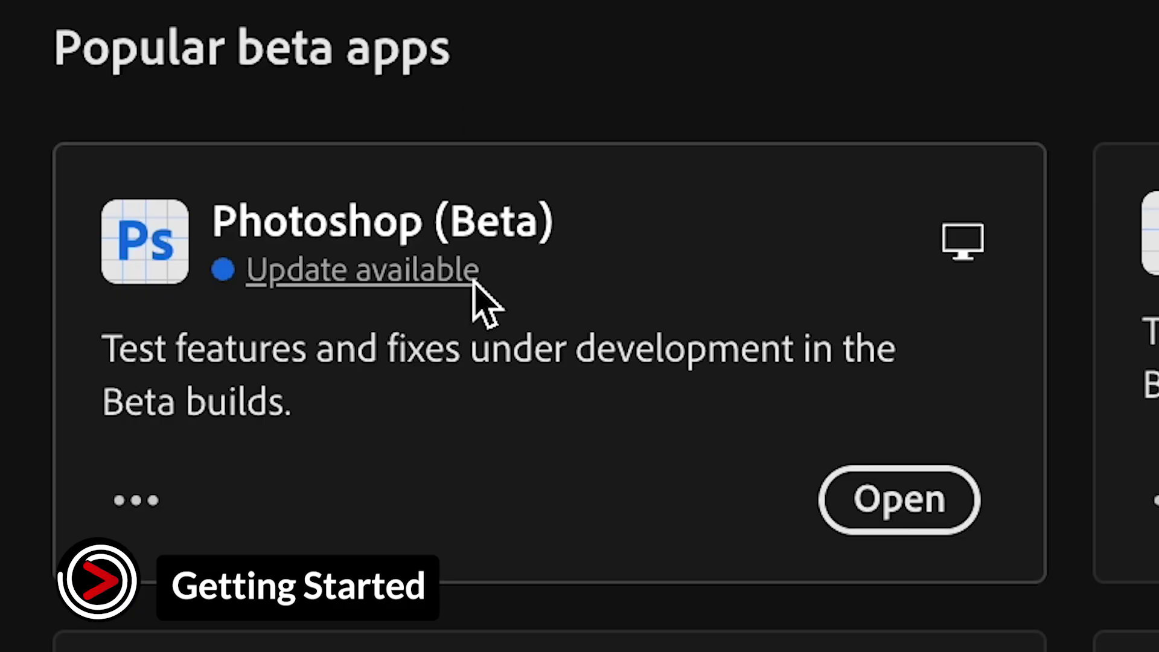
# Step: Filter the Creative Cloud apps list to the Beta category to find Photoshop (Beta)
pyautogui.moveTo(474, 285)
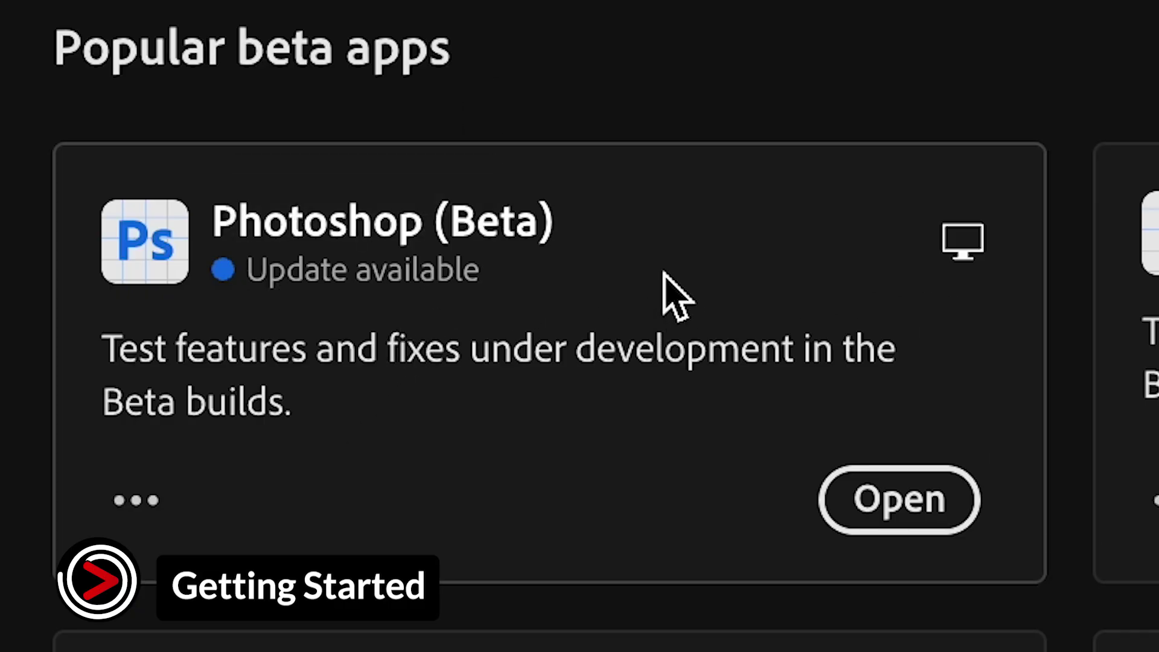
pyautogui.moveTo(369, 235)
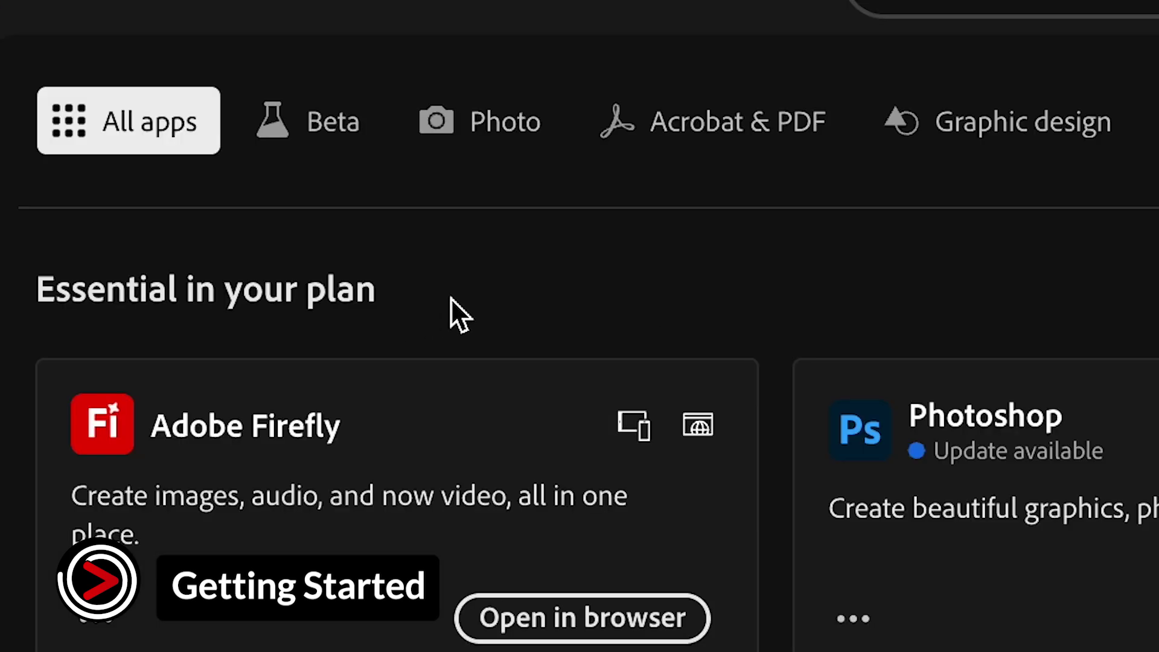
pyautogui.click(325, 123)
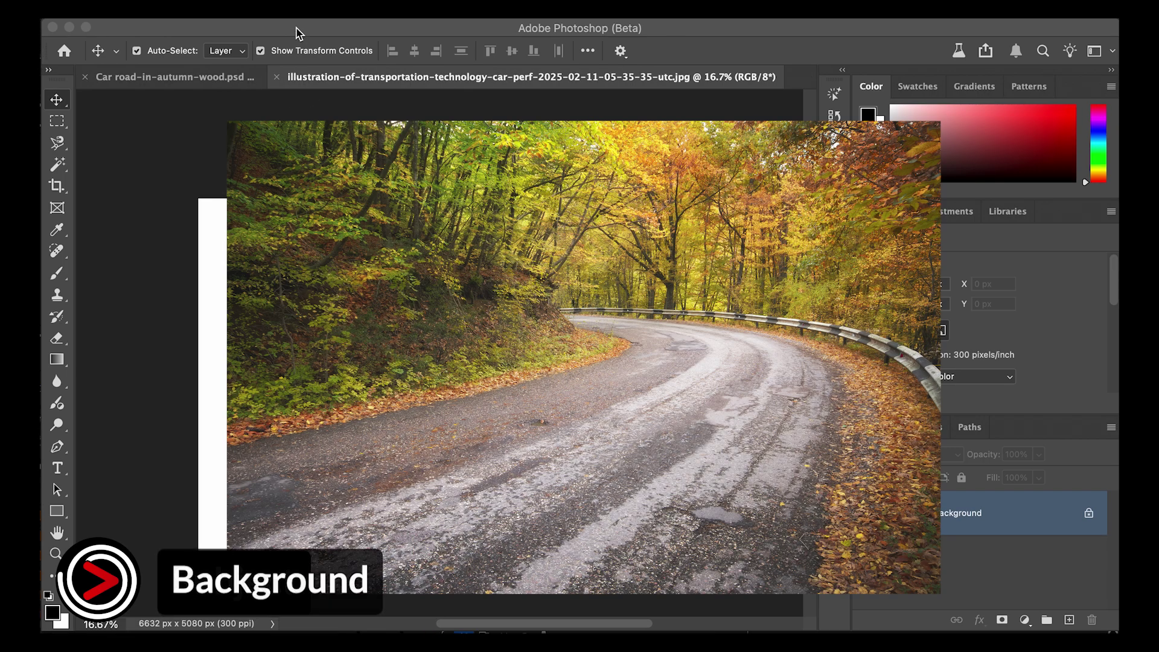
# Step: Copy the whole car image with Edit > Copy
pyautogui.click(297, 33)
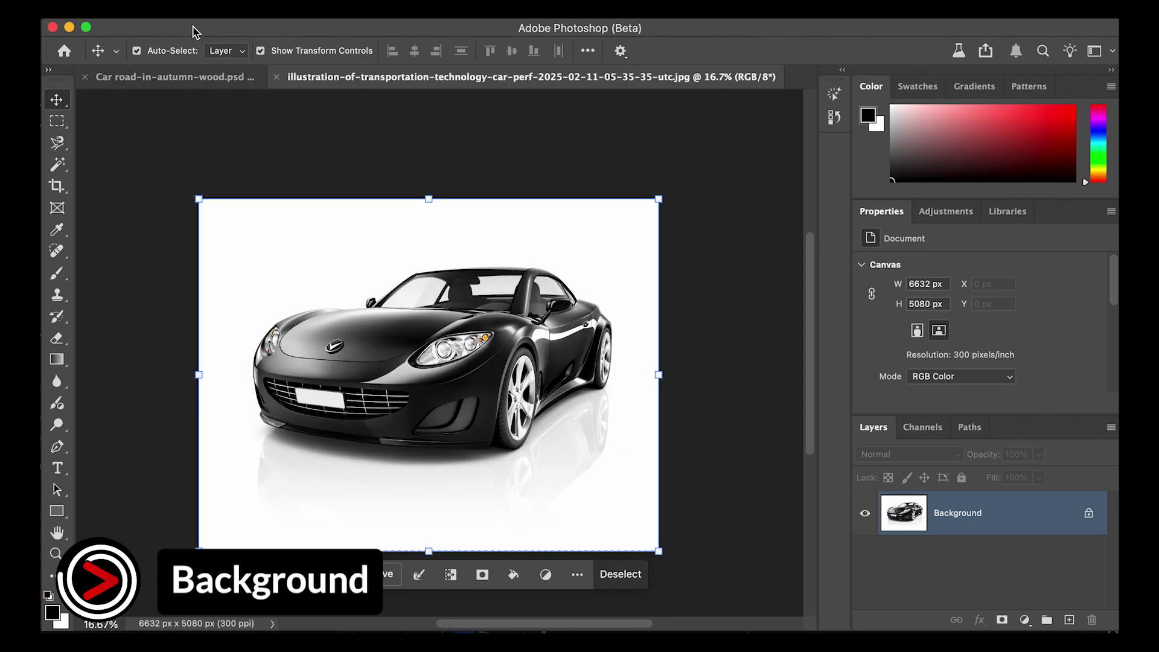
pyautogui.click(204, 2)
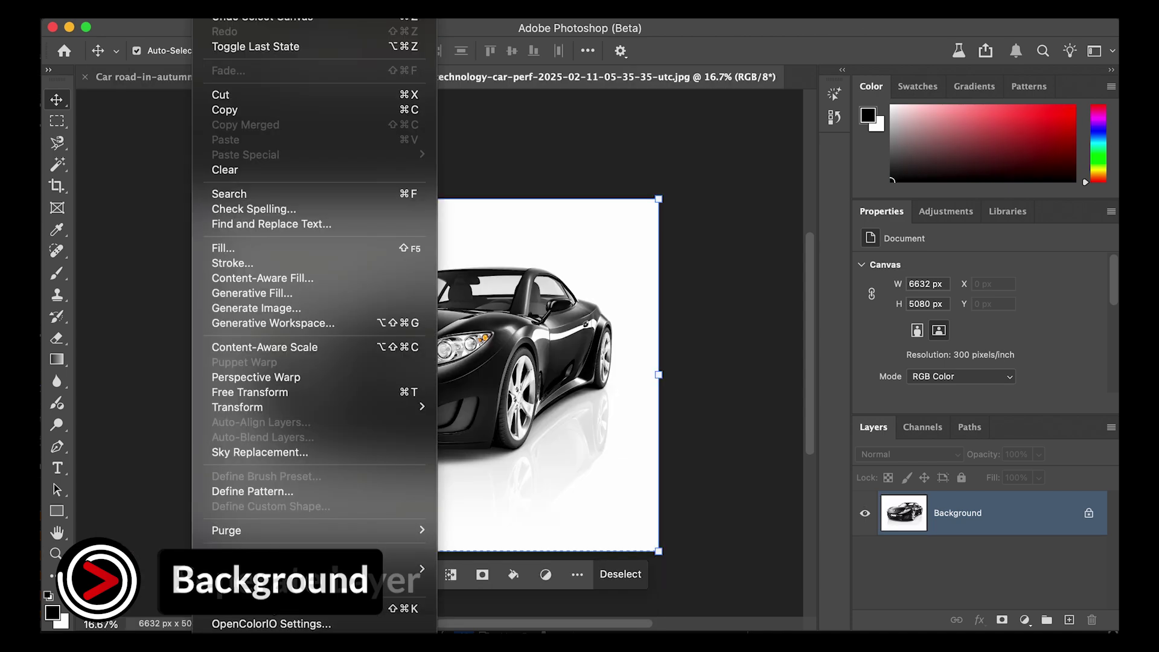
pyautogui.click(232, 110)
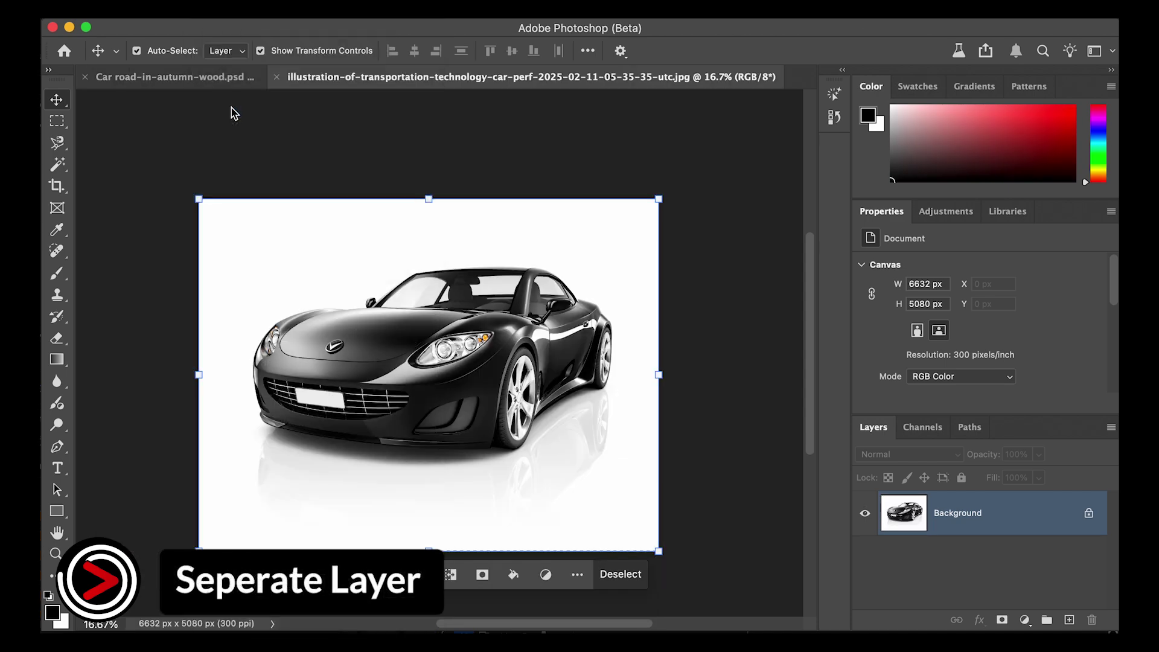
# Step: Paste the car into the autumn road document, scale it to about 51% and nudge it up-left
pyautogui.click(223, 78)
pyautogui.click(204, 1)
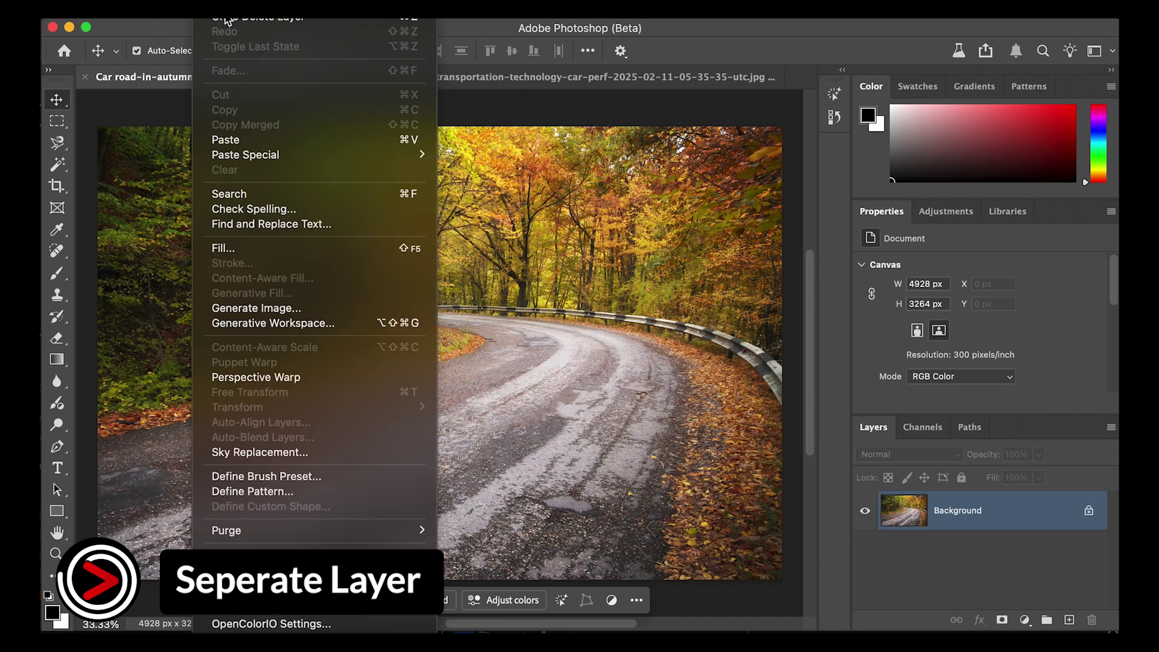
pyautogui.click(241, 137)
pyautogui.moveTo(100, 129); pyautogui.dragTo(237, 215)
pyautogui.moveTo(163, 168); pyautogui.dragTo(253, 234)
pyautogui.moveTo(343, 325); pyautogui.dragTo(306, 288)
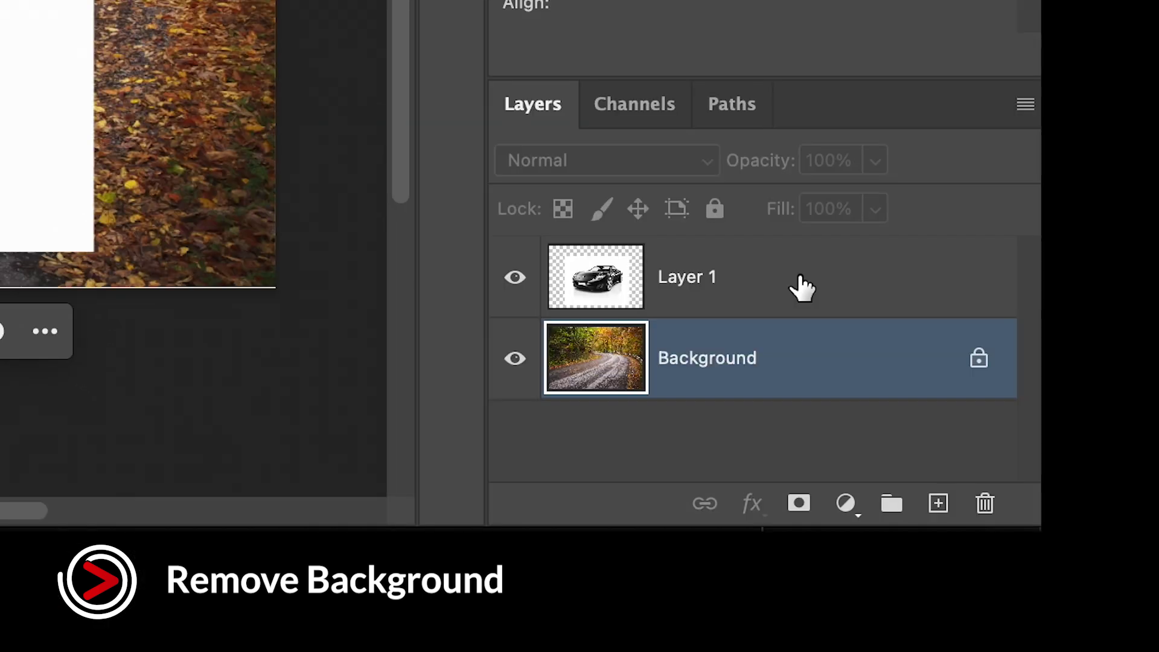
# Step: Re-enable the Contextual Task Bar and mask away Layer 1's white backdrop with Remove background
pyautogui.click(1001, 515)
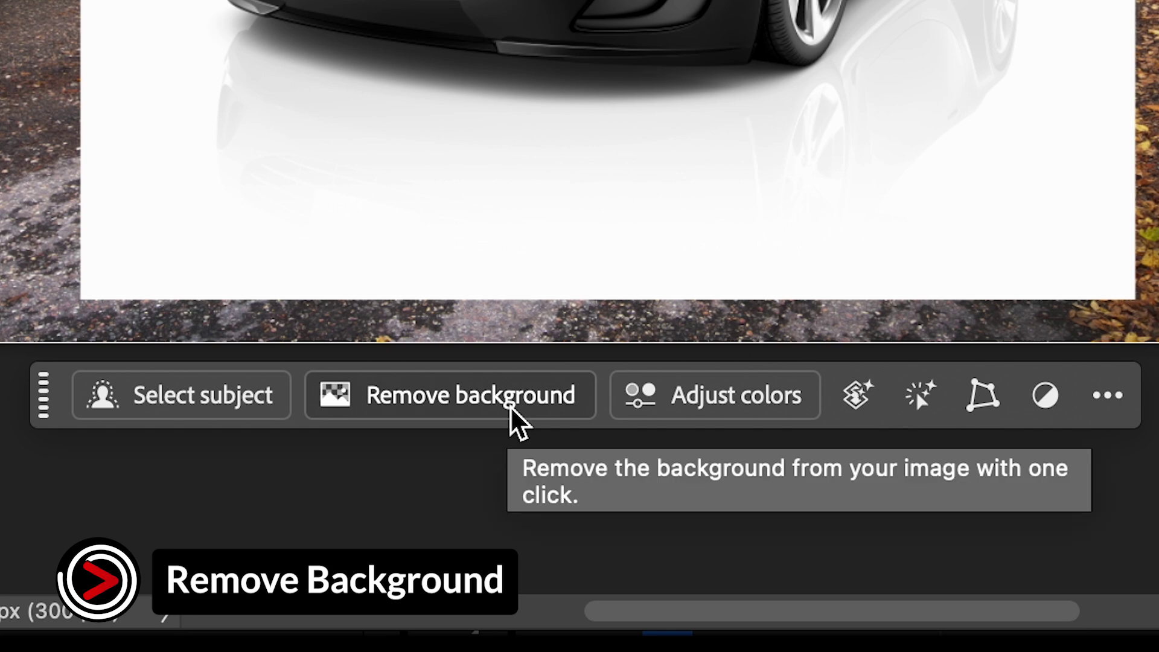
pyautogui.click(510, 411)
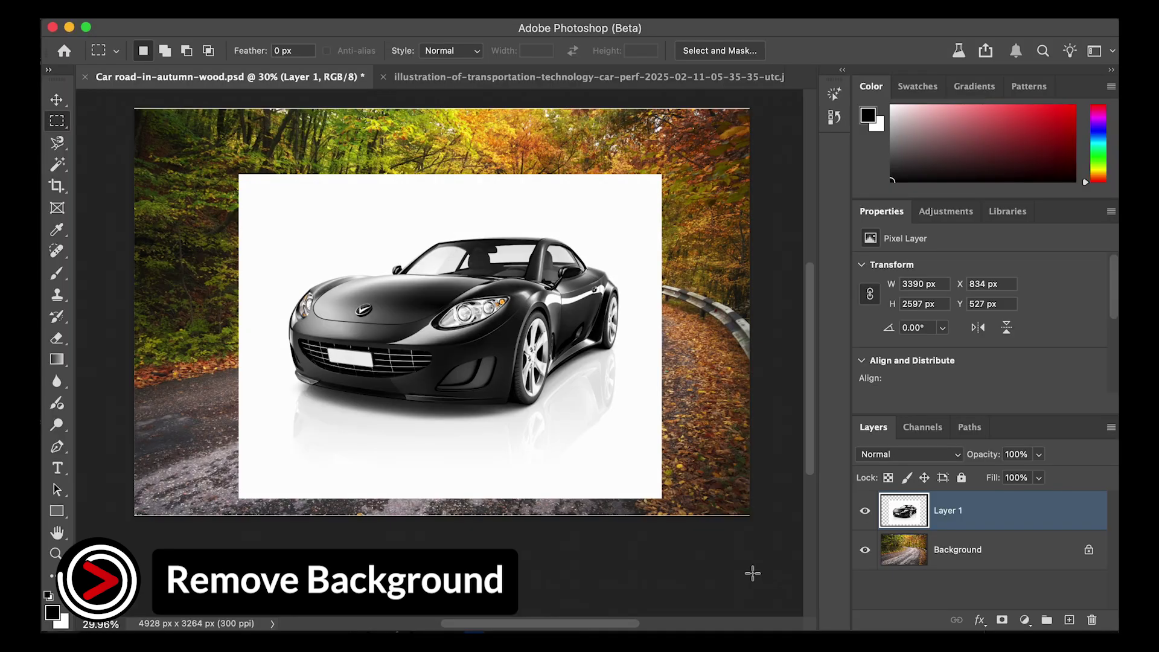
pyautogui.rightClick(754, 573)
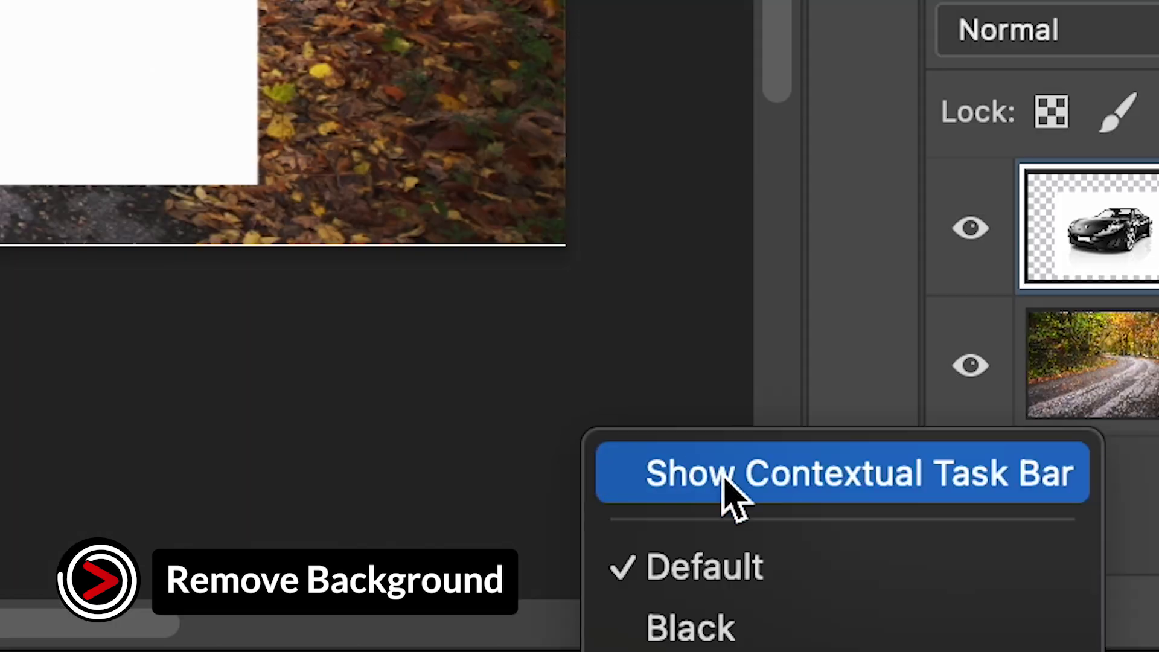
pyautogui.click(733, 501)
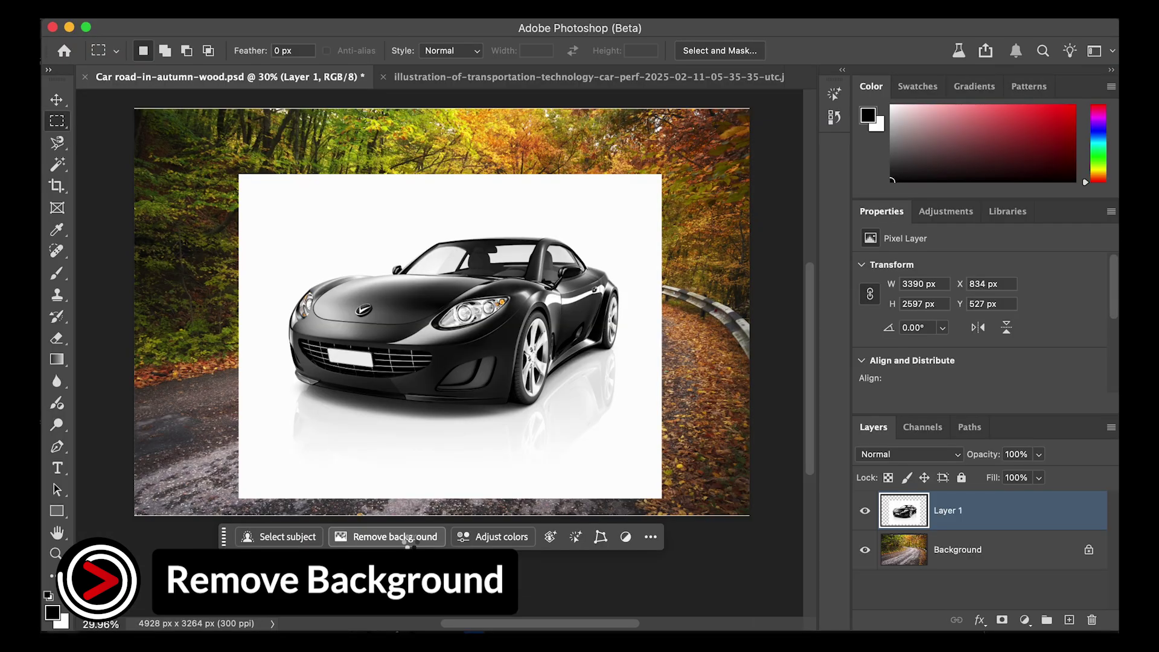
pyautogui.click(408, 537)
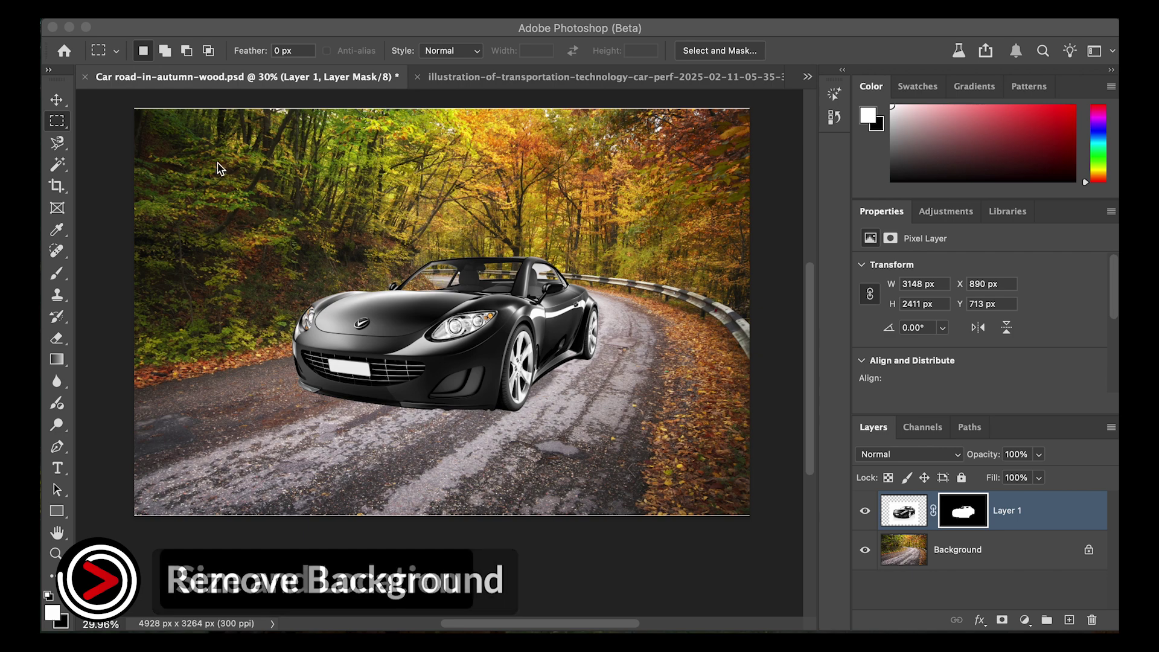
pyautogui.click(110, 141)
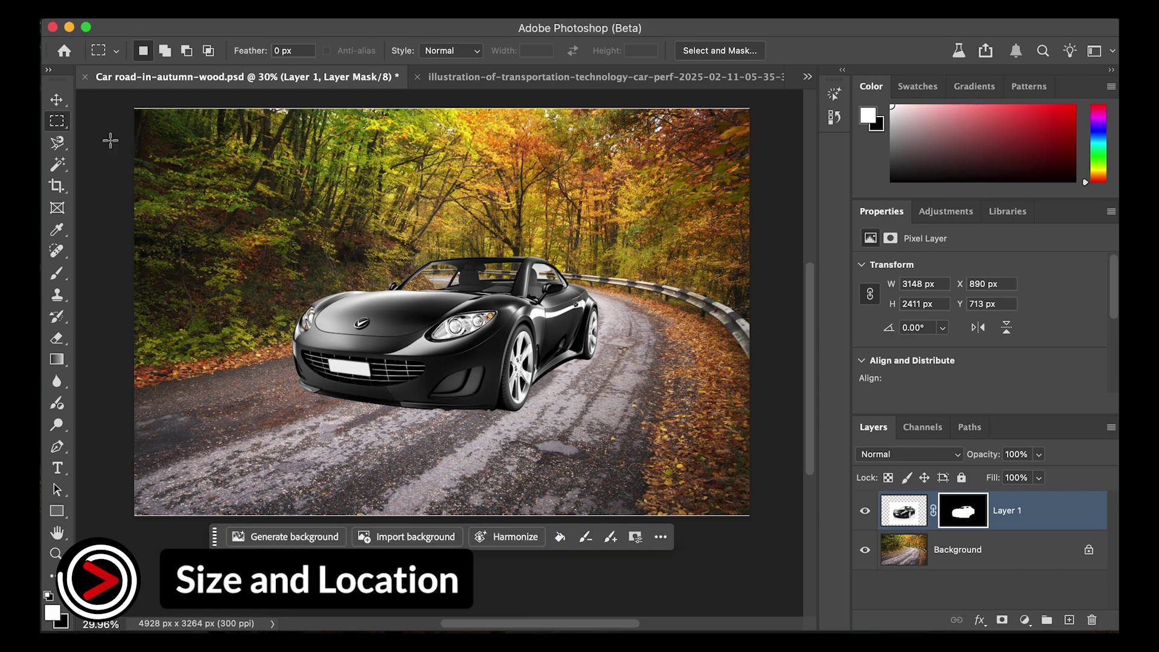
# Step: Shift the car along the road, undo a trial scale-down, and run Harmonize on it
pyautogui.click(57, 101)
pyautogui.moveTo(419, 333)
pyautogui.mouseDown()
pyautogui.moveTo(398, 339)
pyautogui.moveTo(439, 341)
pyautogui.moveTo(430, 329)
pyautogui.moveTo(377, 339)
pyautogui.moveTo(414, 336)
pyautogui.mouseUp()
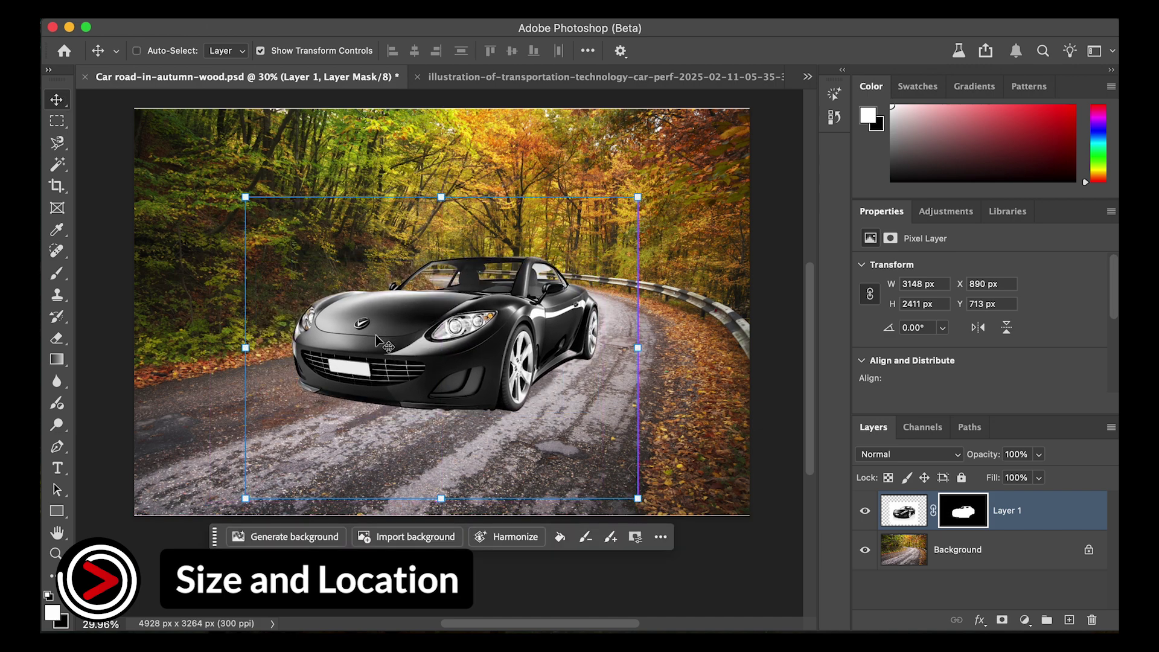
pyautogui.click(638, 198)
pyautogui.moveTo(639, 197); pyautogui.dragTo(604, 223)
pyautogui.hotkey('ctrl', 'z')
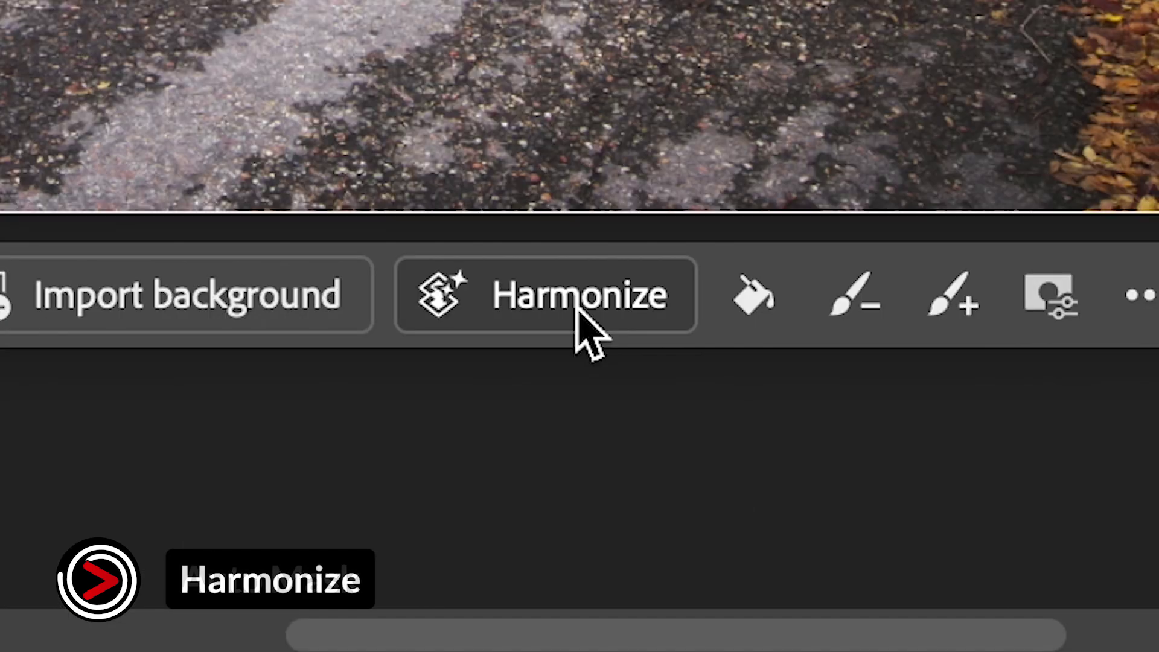
pyautogui.click(577, 309)
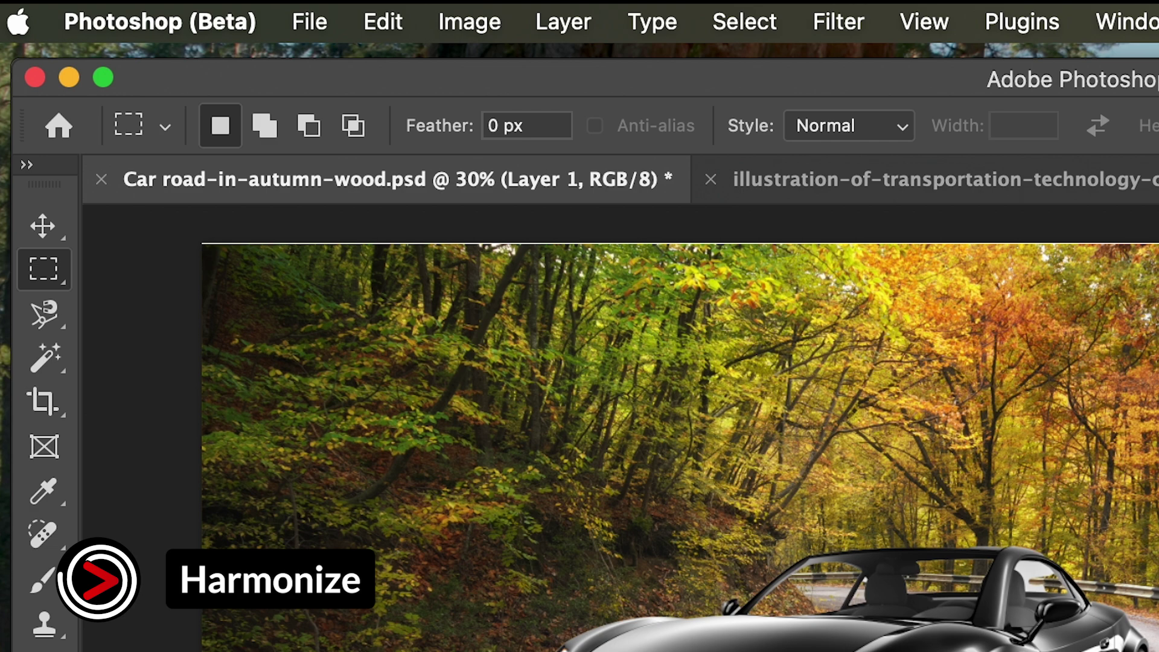
# Step: Run Harmonize from the Layer menu and expand its three variations in Properties
pyautogui.click(561, 24)
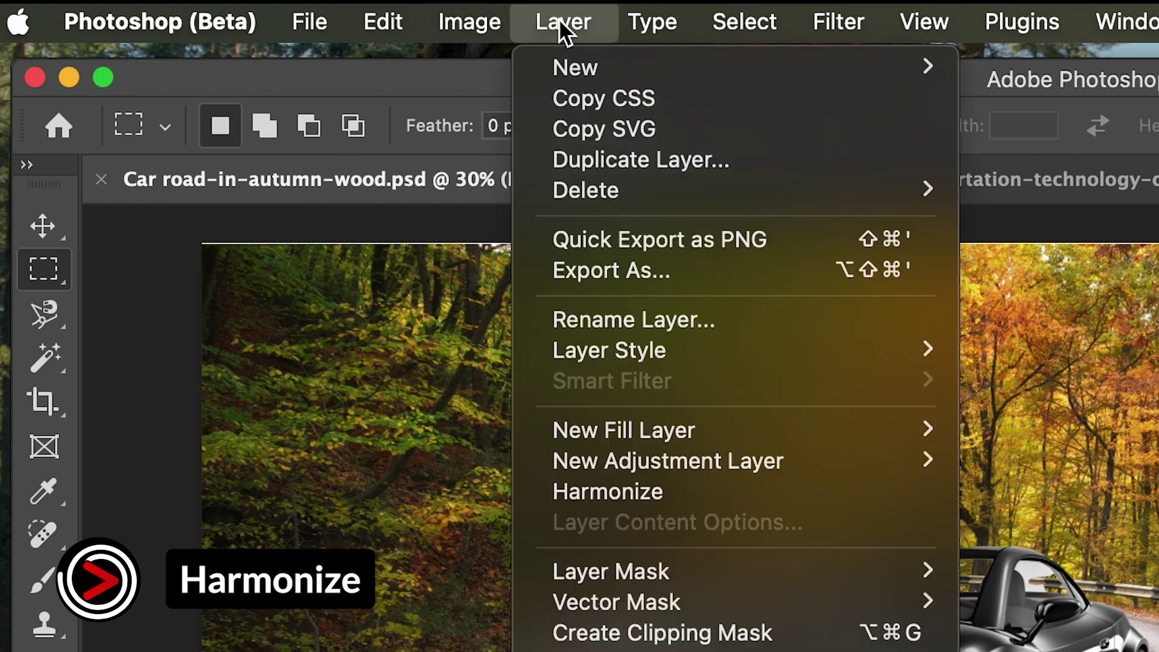
pyautogui.click(619, 501)
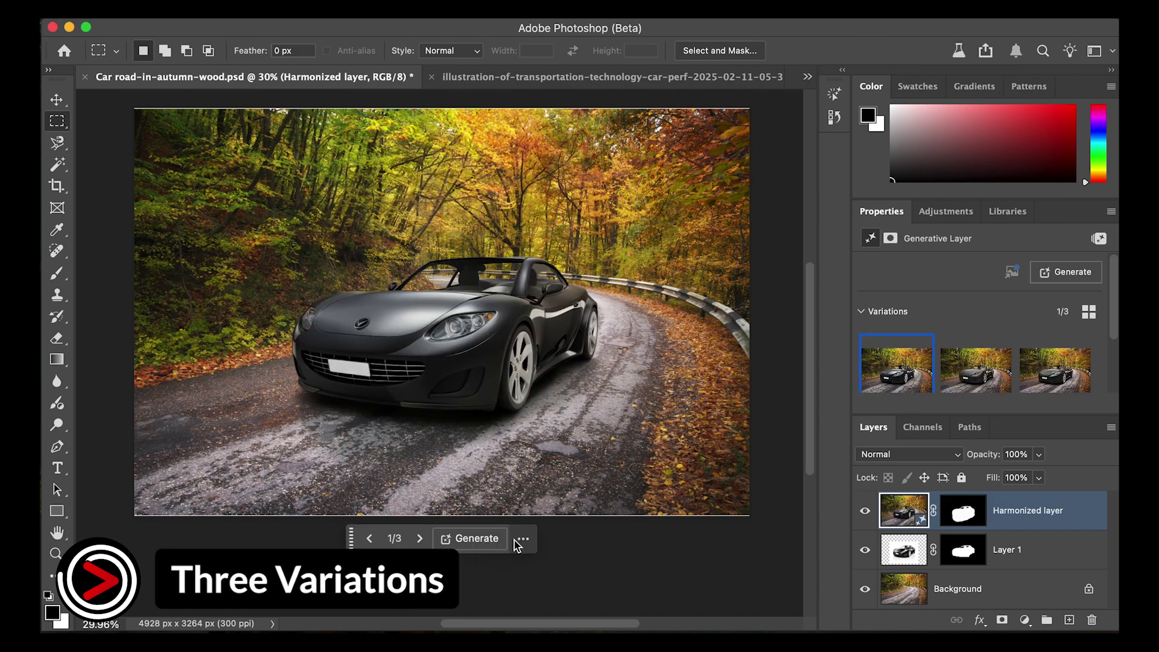
pyautogui.click(861, 312)
pyautogui.click(861, 311)
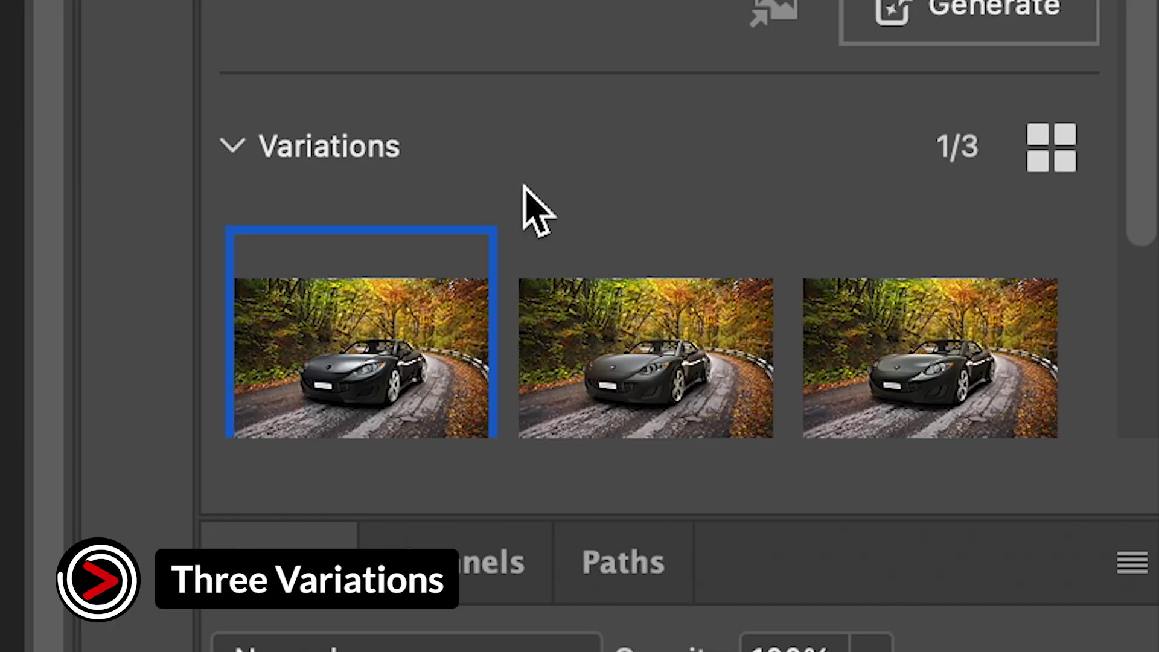
pyautogui.scroll(-4, 524, 187)
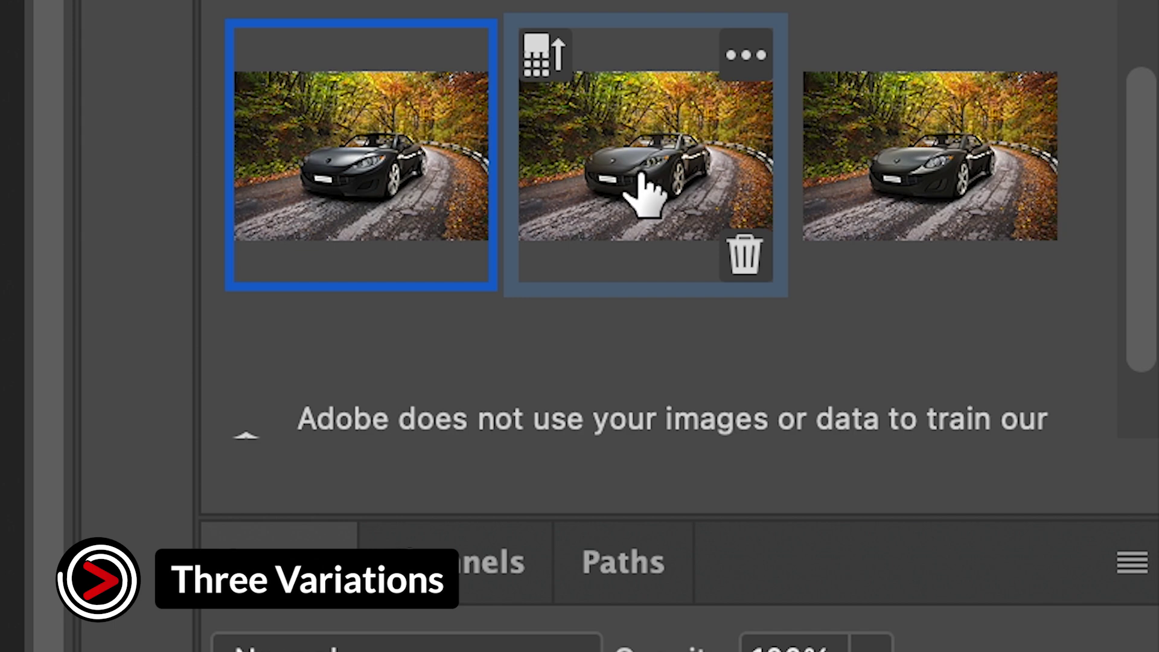
# Step: Preview the second and third harmonized variations, then settle on the first
pyautogui.click(641, 187)
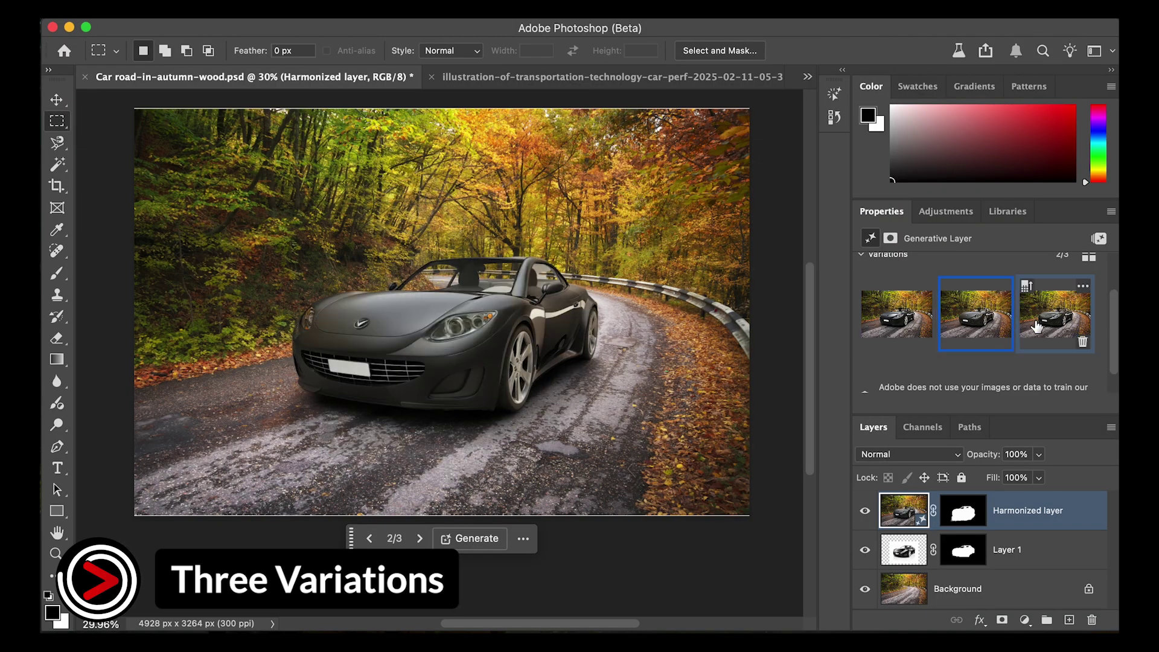
pyautogui.click(1052, 326)
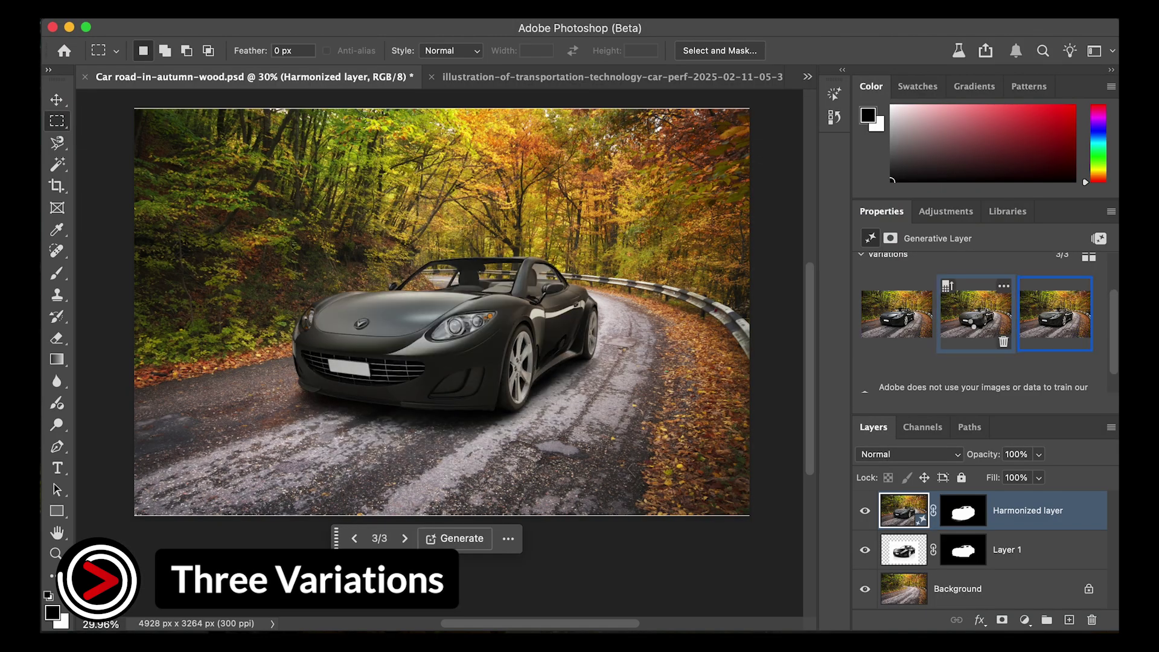
pyautogui.click(906, 320)
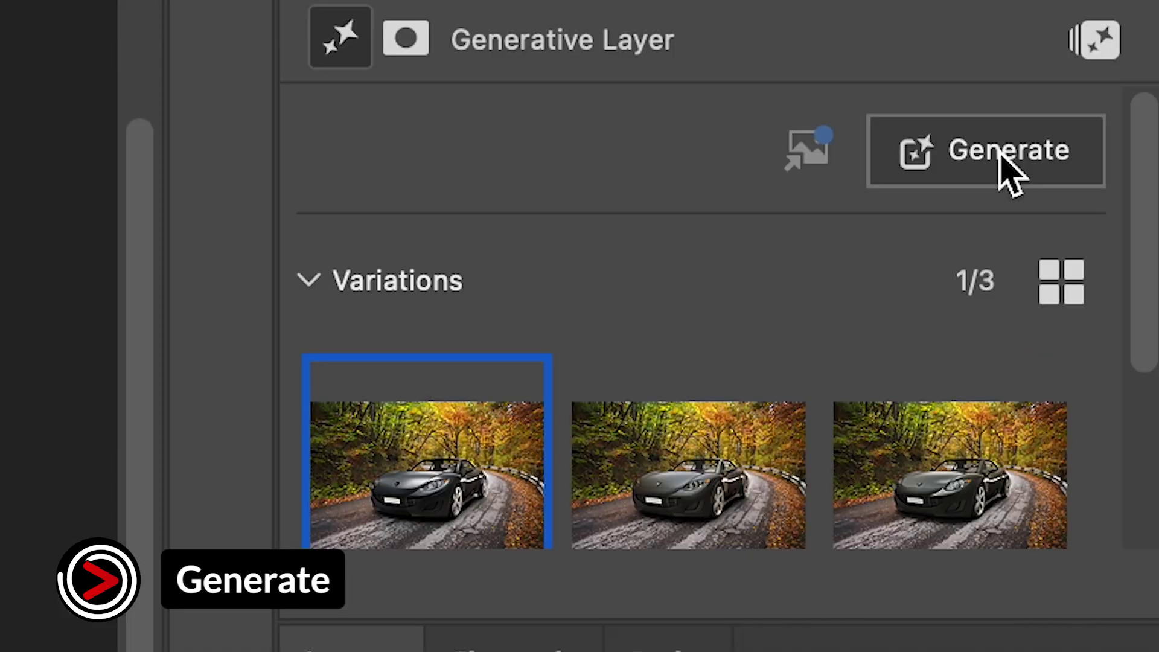
# Step: Generate a new set of three Harmonize variations of the car from the Properties panel
pyautogui.click(1011, 175)
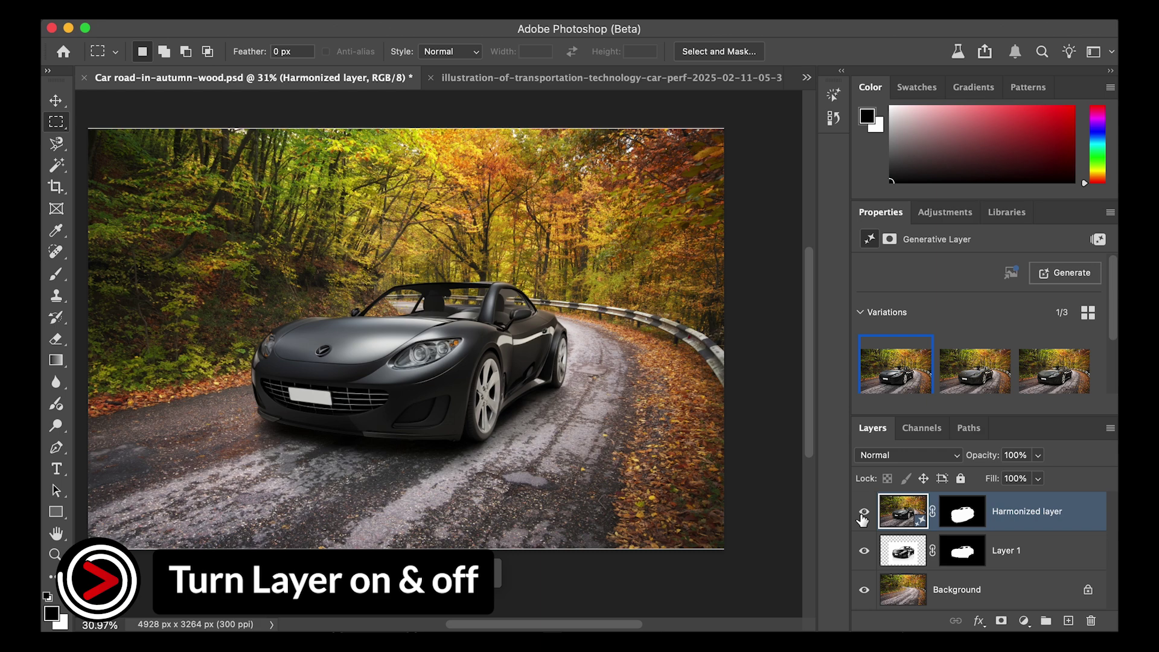
pyautogui.click(863, 514)
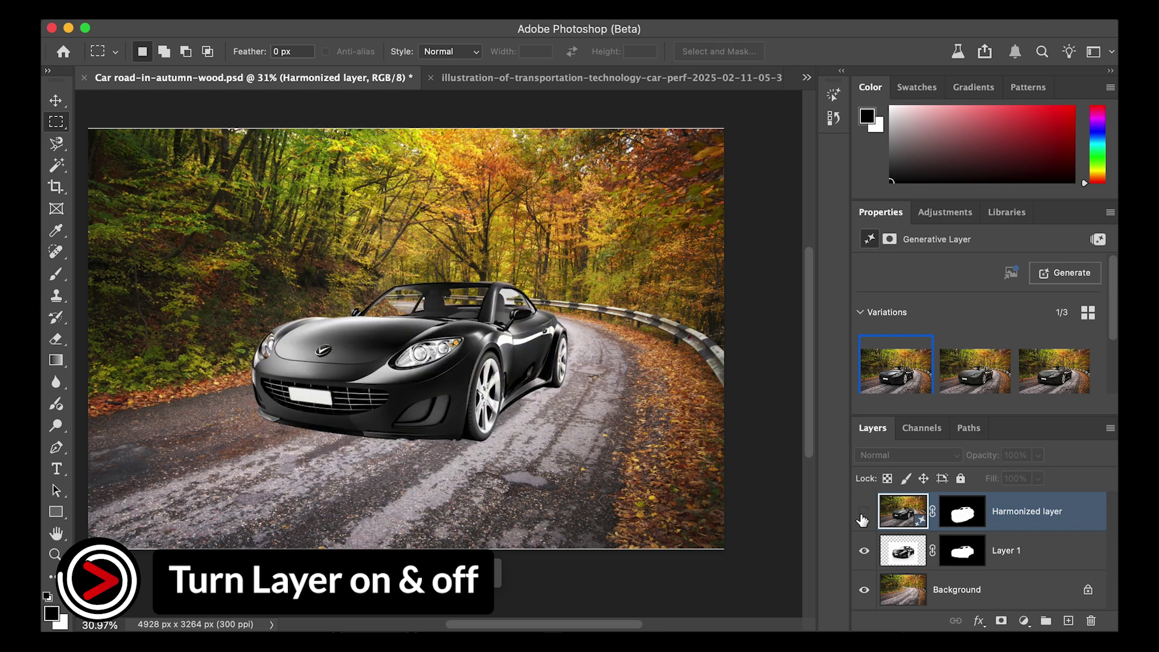
pyautogui.click(863, 516)
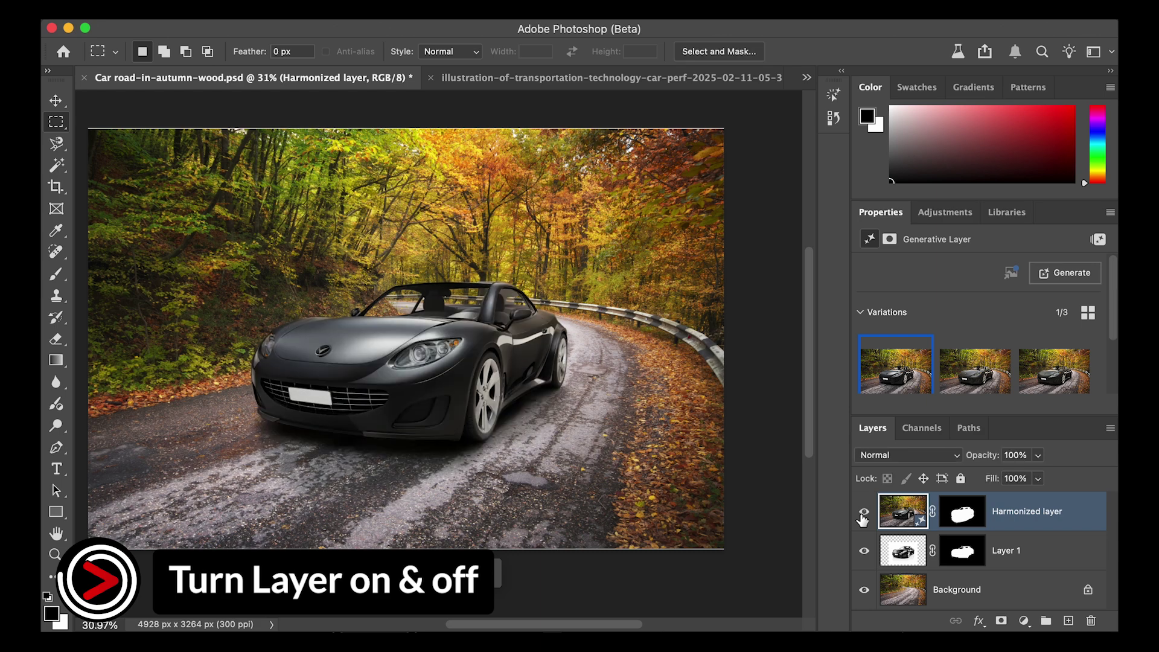
pyautogui.click(863, 518)
pyautogui.click(863, 515)
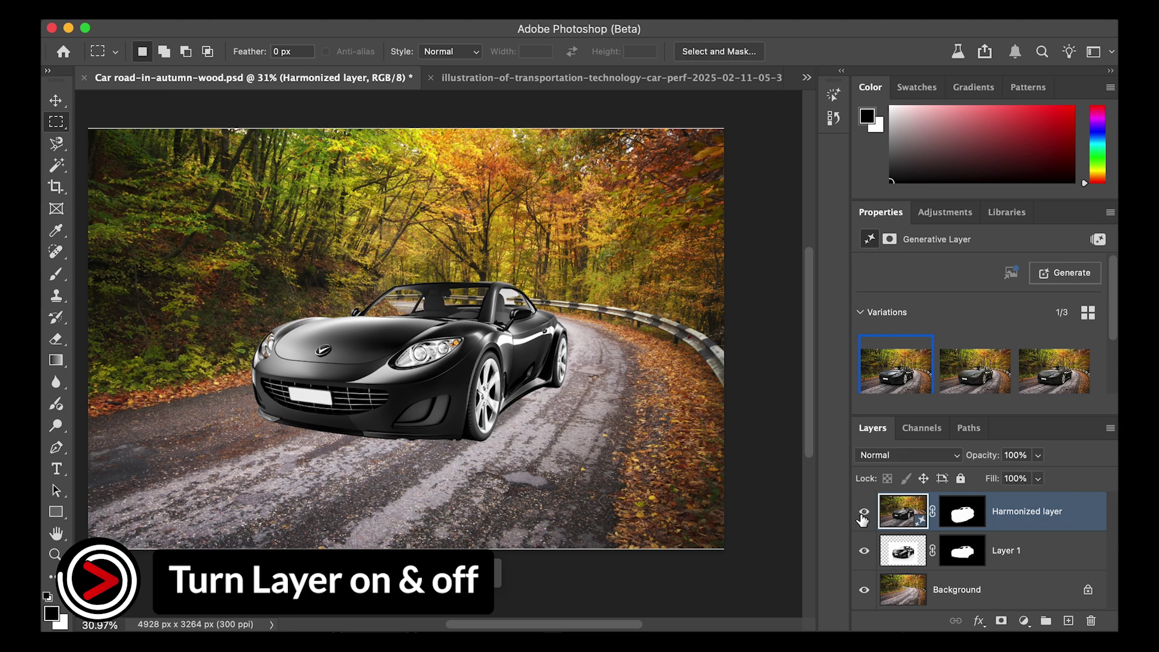
pyautogui.click(862, 516)
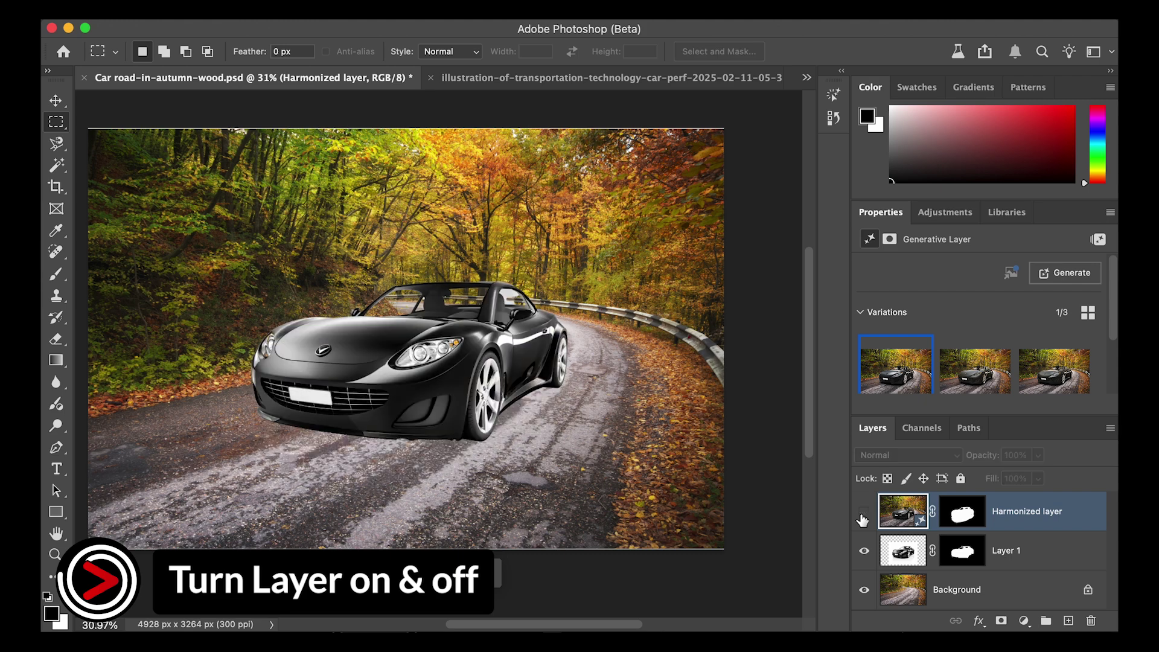
pyautogui.click(863, 517)
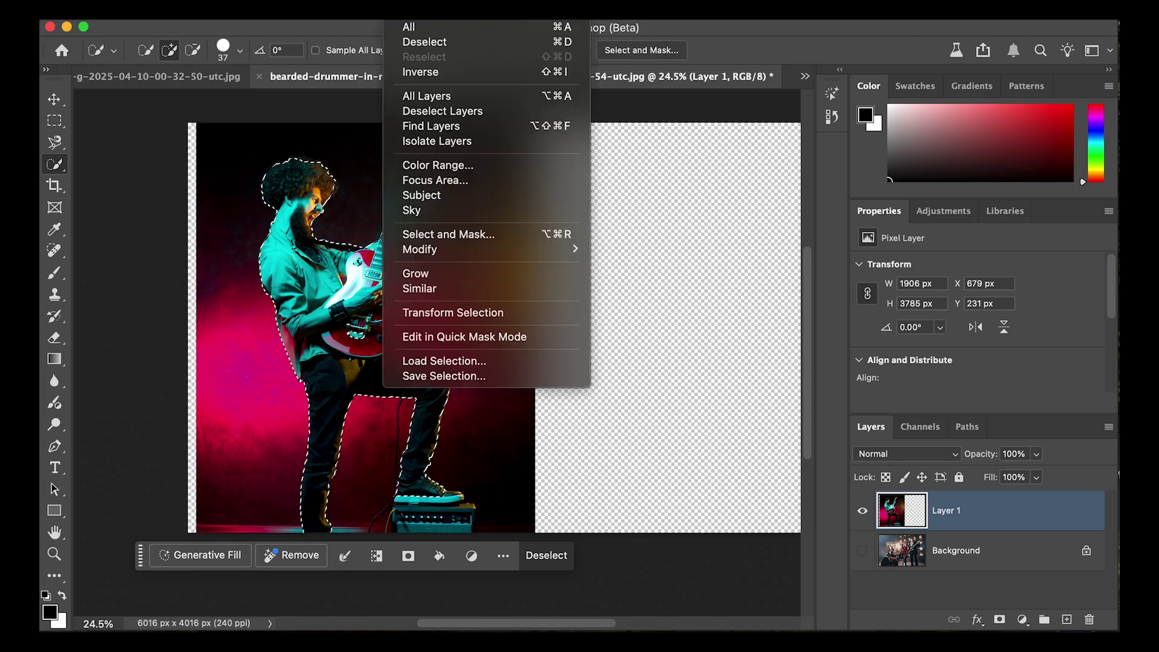
# Step: Delete the area around the guitarist and show the band photo behind him
pyautogui.click(423, 71)
pyautogui.press('Delete')
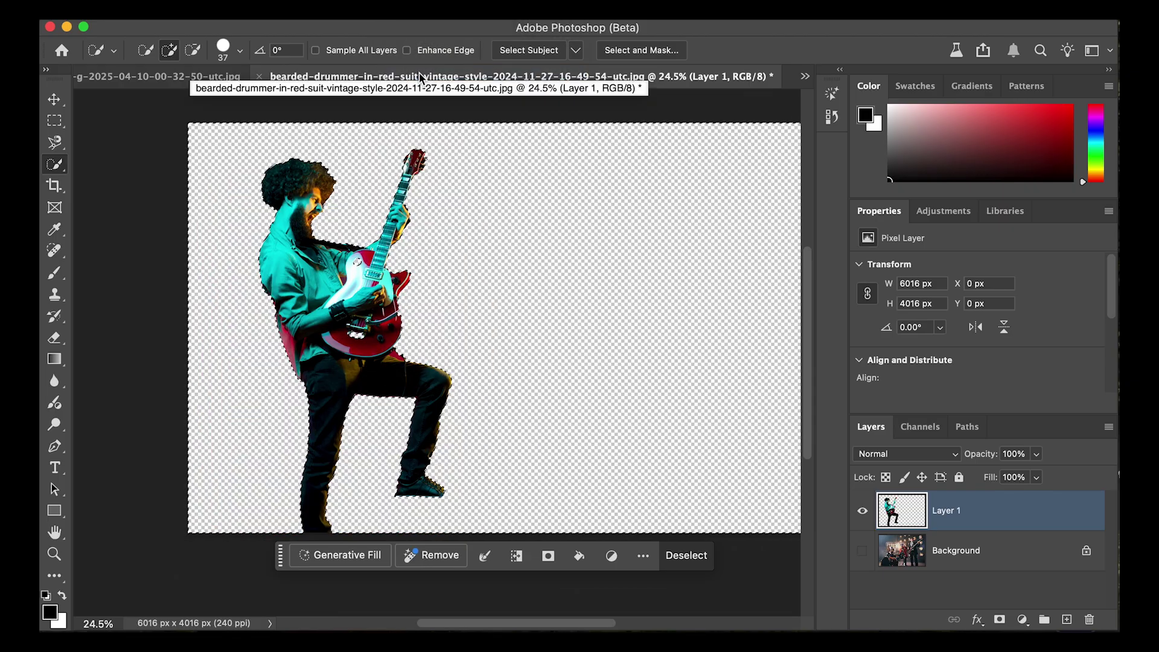
pyautogui.click(862, 550)
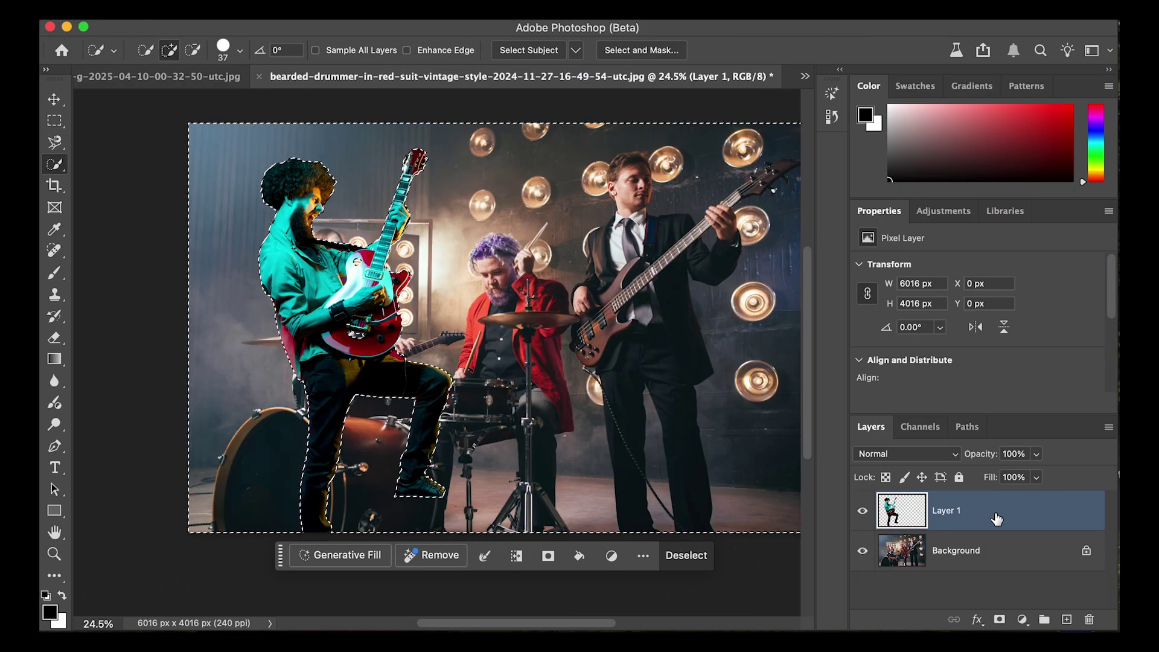
pyautogui.hotkey('ctrl', 't')
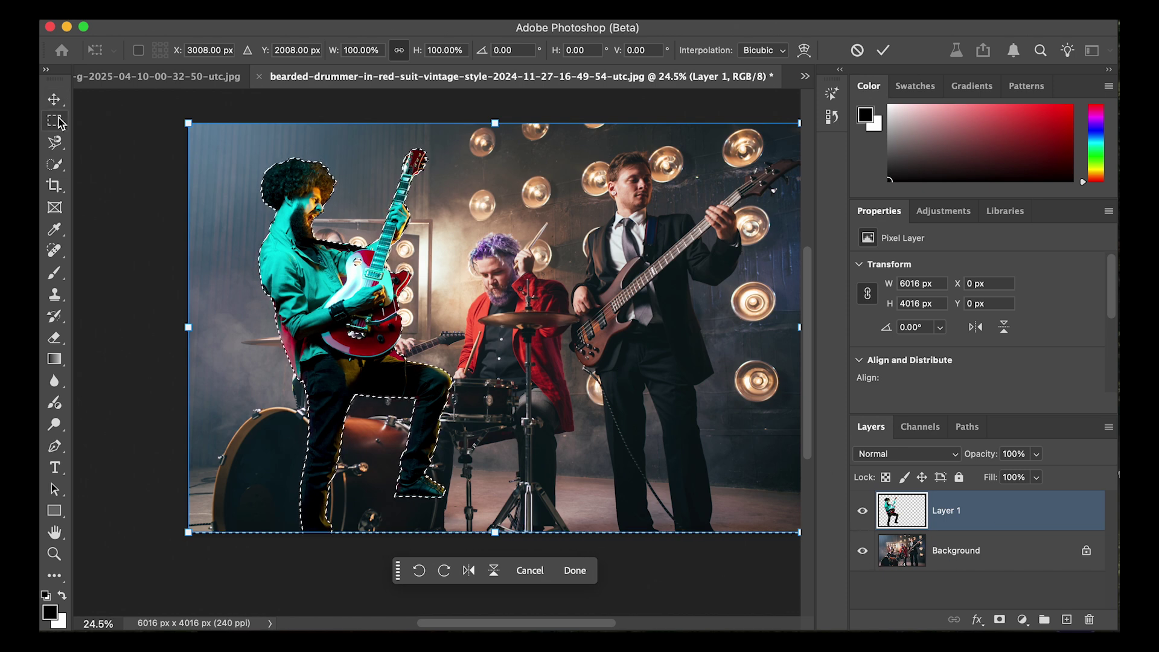
pyautogui.press('Return')
pyautogui.press('m')
pyautogui.hotkey('ctrl', 'd')
# Step: Unlock the band photo, enlarge it to 101.77%, and harmonize the guitarist into it
pyautogui.click(954, 551)
pyautogui.hotkey('ctrl', 't')
pyautogui.moveTo(143, 135); pyautogui.dragTo(130, 120)
pyautogui.click(543, 594)
pyautogui.click(525, 588)
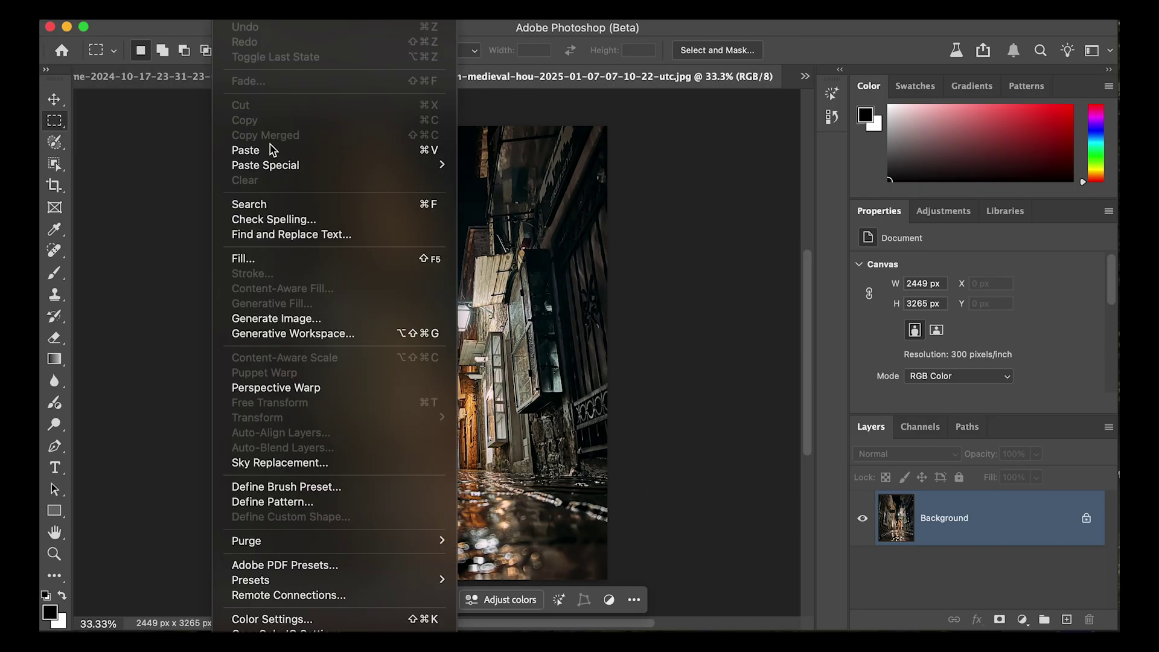
# Step: Paste the cat into the night street and shrink it toward the lower right
pyautogui.click(272, 147)
pyautogui.hotkey('ctrl', 't')
pyautogui.moveTo(337, 259); pyautogui.dragTo(443, 367)
pyautogui.moveTo(367, 301); pyautogui.dragTo(452, 383)
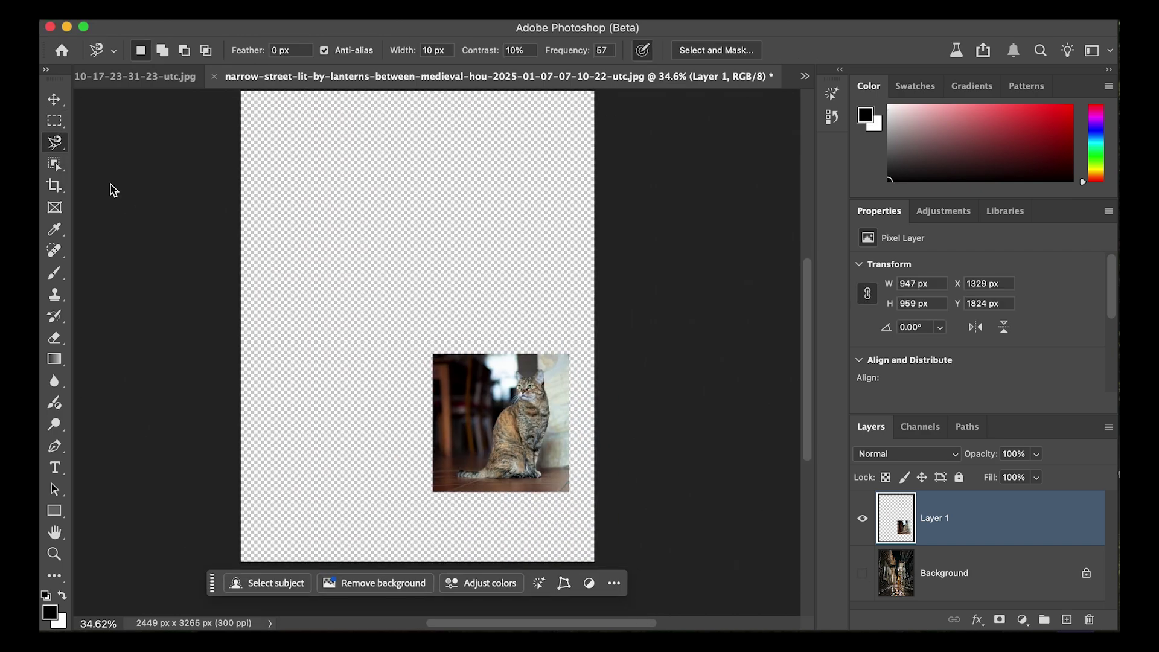
# Step: Remove the cat's original background, processing it on this device
pyautogui.click(54, 164)
pyautogui.click(115, 194)
pyautogui.scroll(3, 520, 552)
pyautogui.click(340, 592)
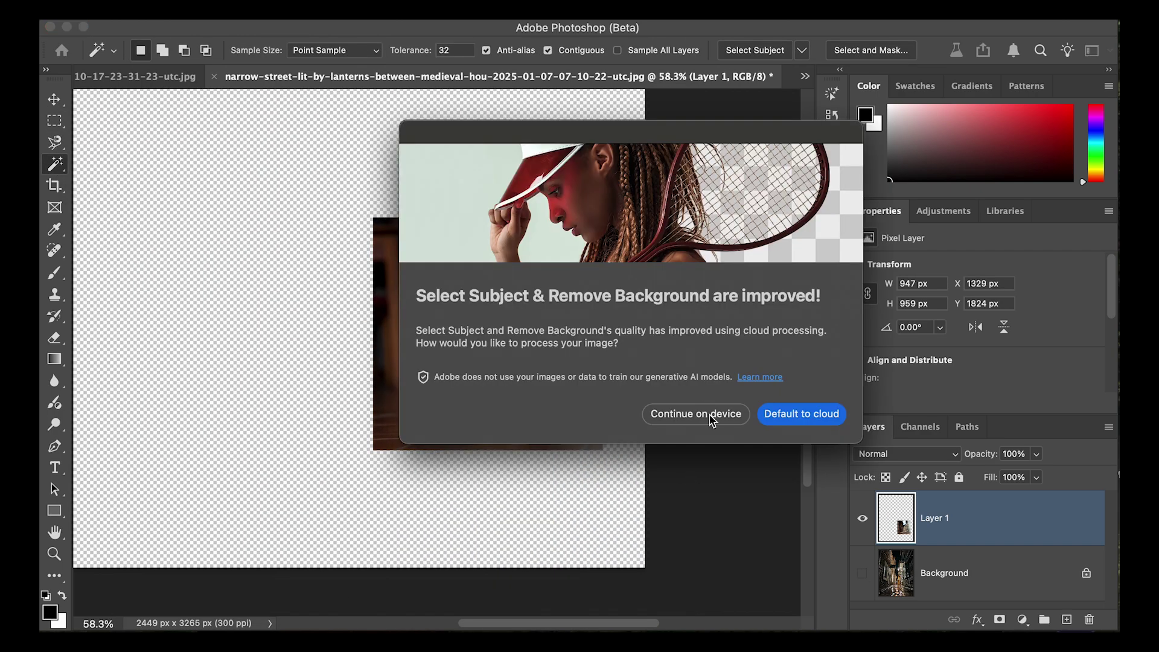
pyautogui.click(712, 420)
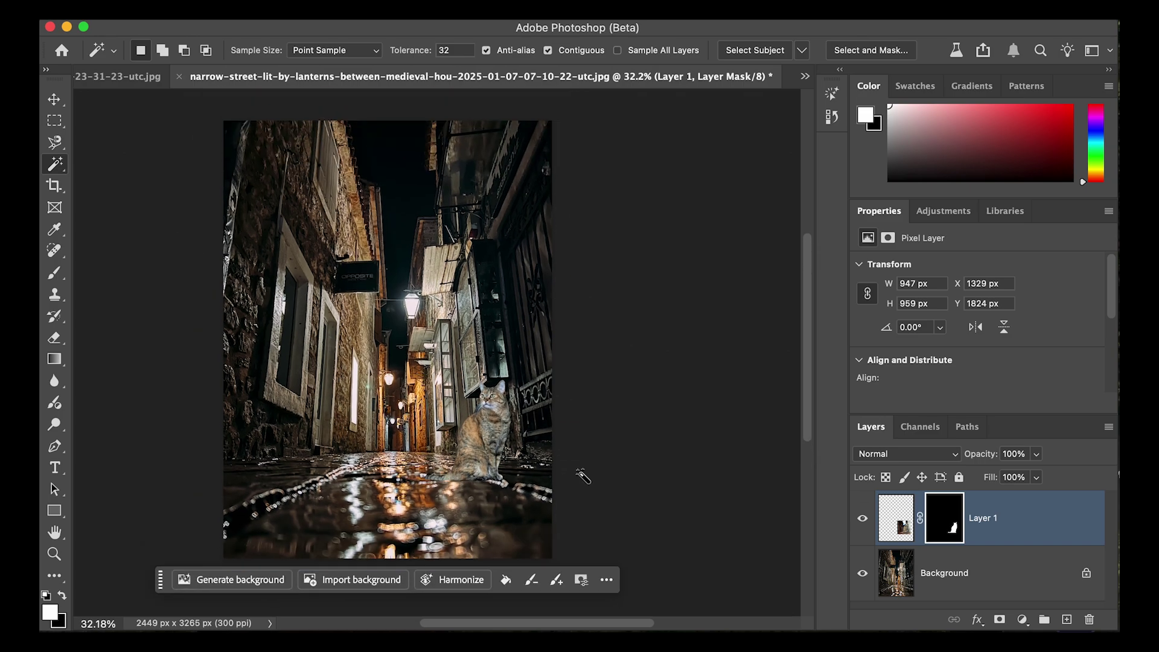
# Step: Harmonize the cat with the street, generate more variations, and preview another one
pyautogui.click(453, 579)
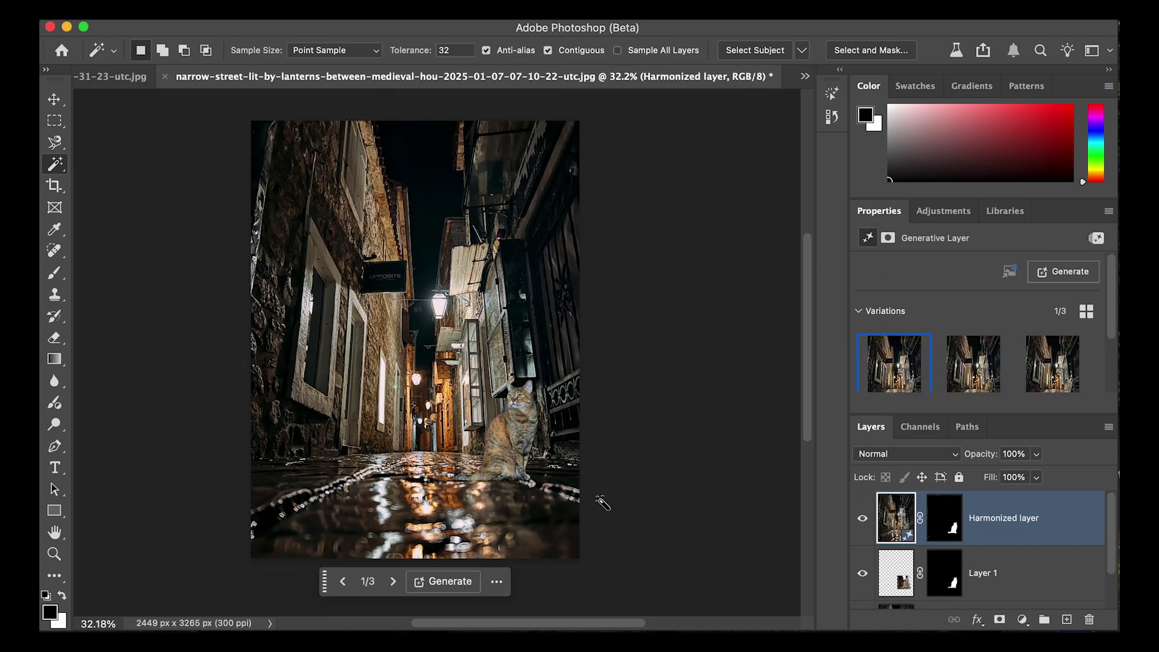
pyautogui.scroll(4, 597, 499)
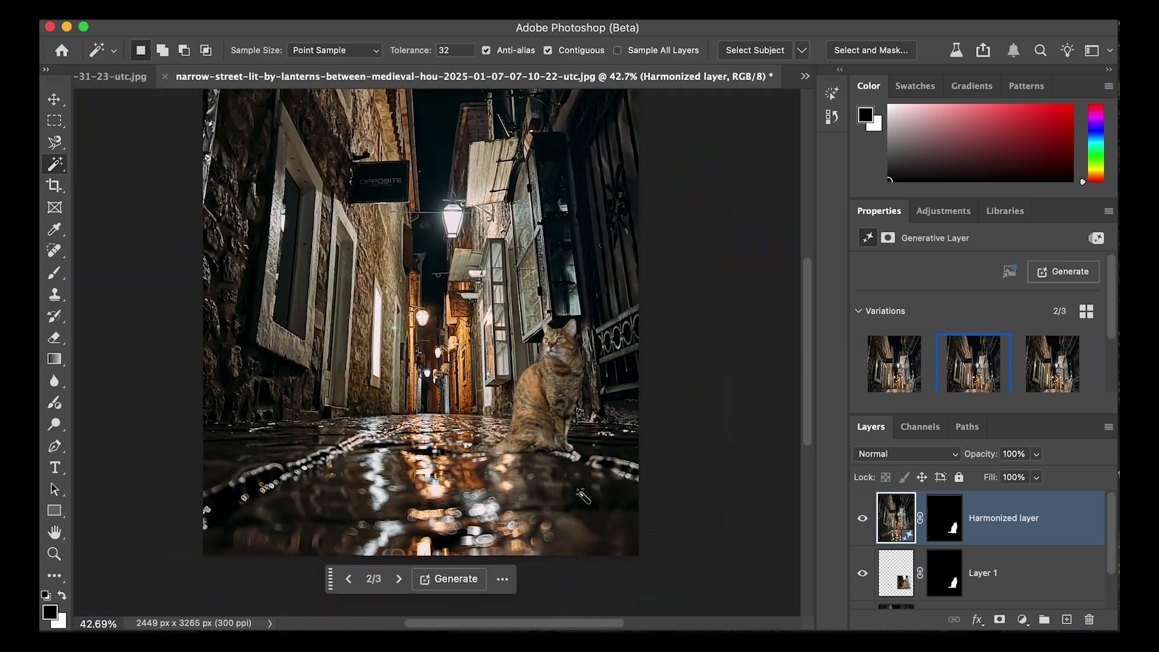
pyautogui.click(1063, 271)
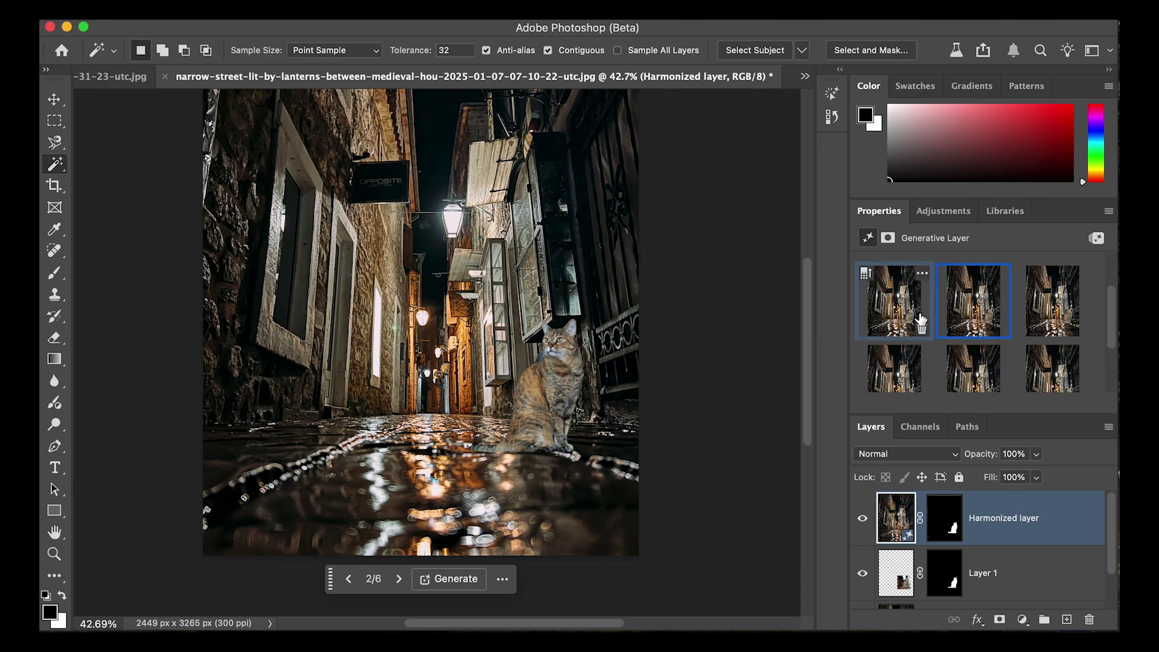
pyautogui.click(864, 521)
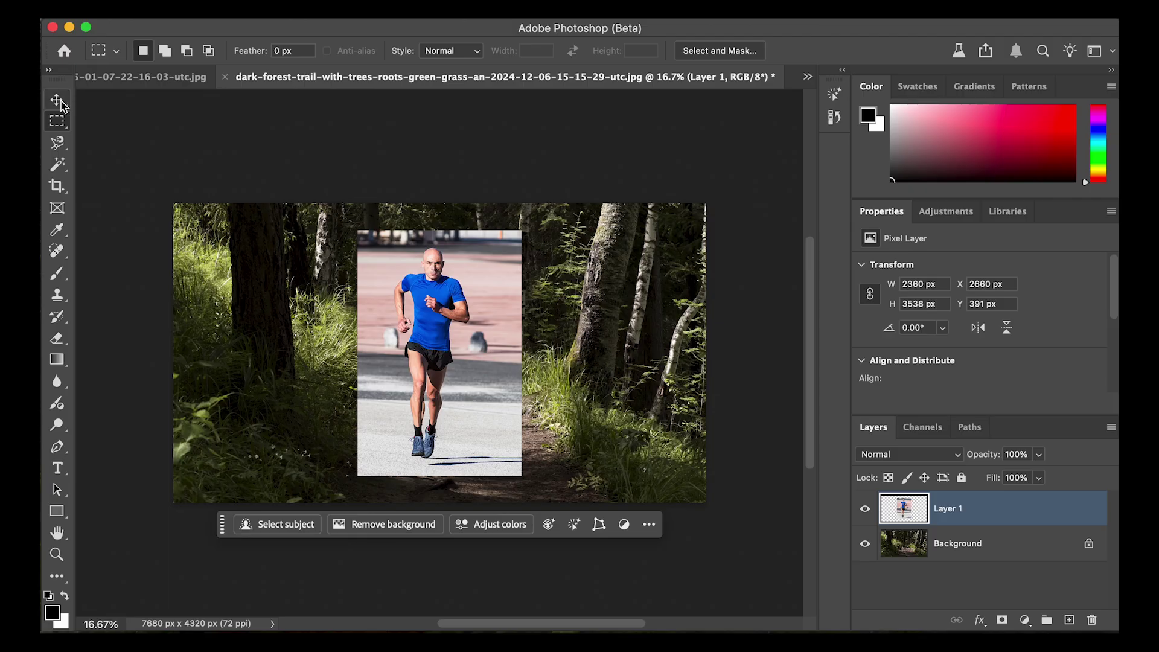
# Step: Reposition the runner on the forest trail, remove his background, and shrink him to fit
pyautogui.press('v')
pyautogui.moveTo(419, 310); pyautogui.dragTo(448, 308)
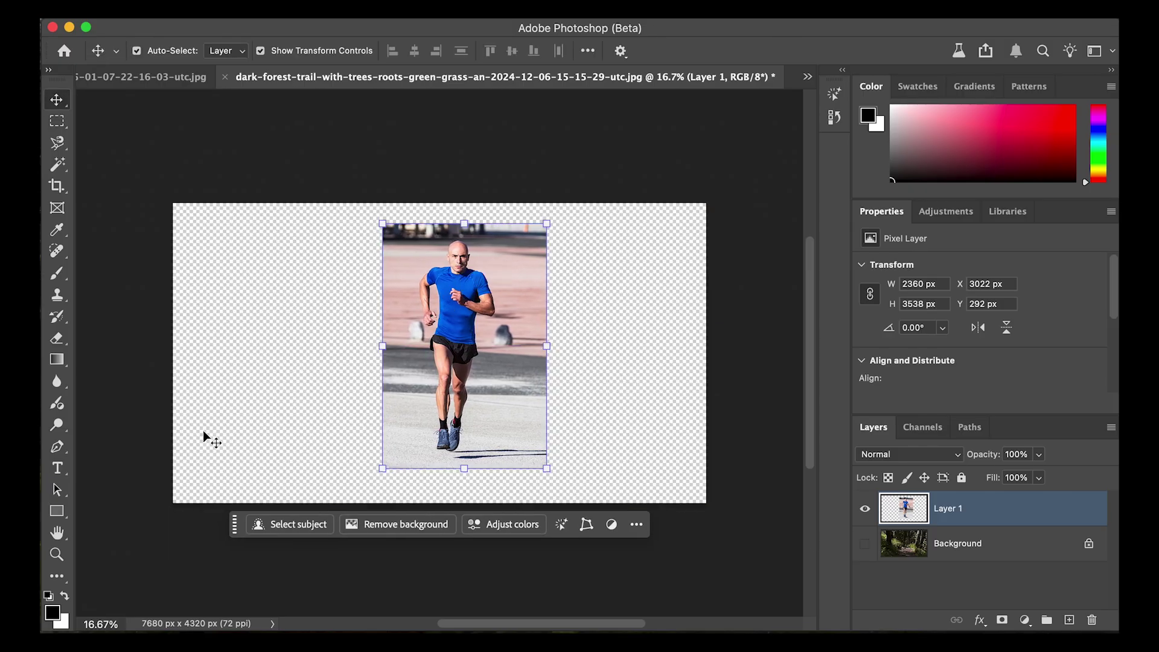
pyautogui.click(365, 523)
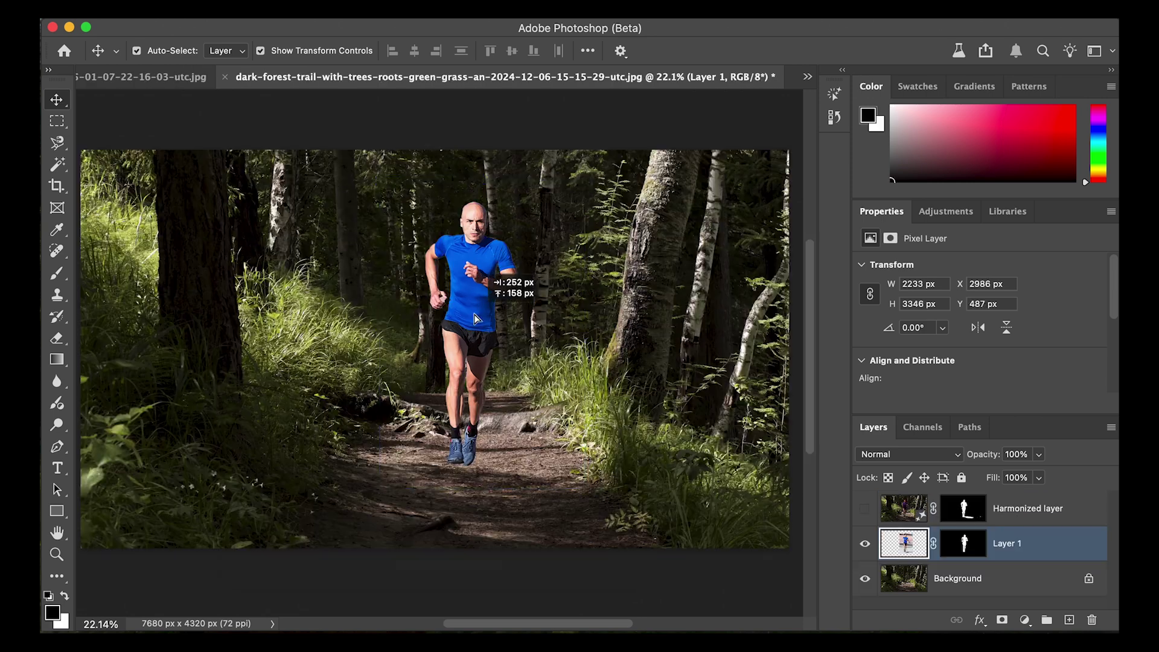
pyautogui.hotkey('ctrl', 't')
pyautogui.moveTo(611, 189); pyautogui.dragTo(601, 210)
pyautogui.click(1038, 508)
# Step: Replace the old Harmonized layer with a new harmonization, keeping the second variation
pyautogui.press('Delete')
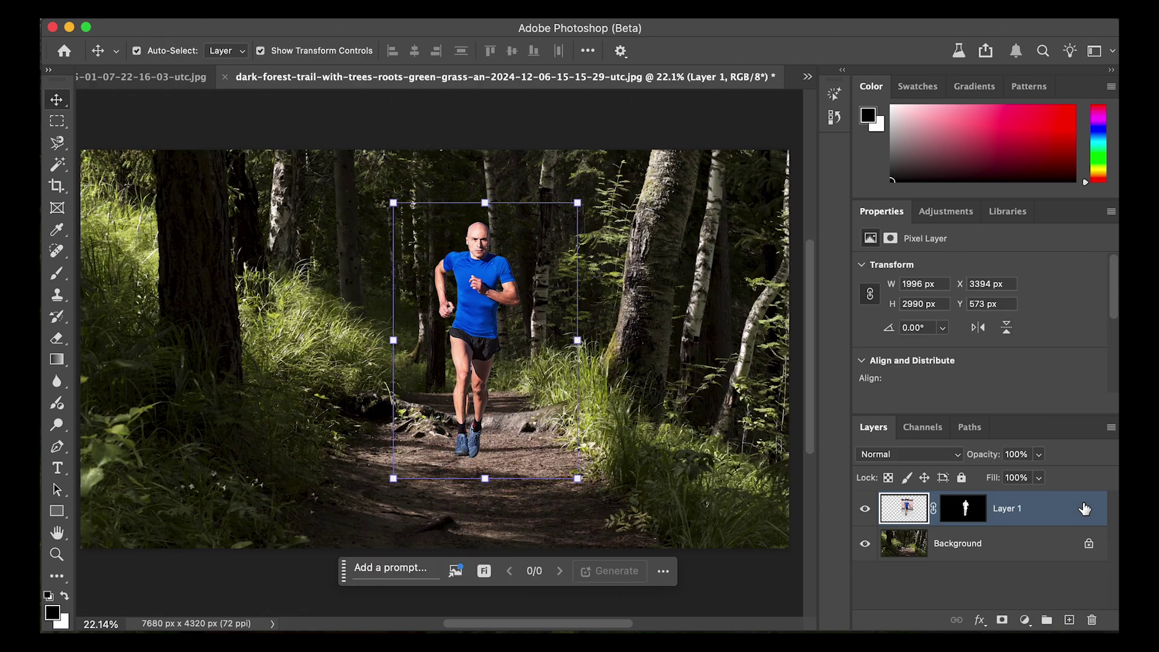
pyautogui.click(480, 568)
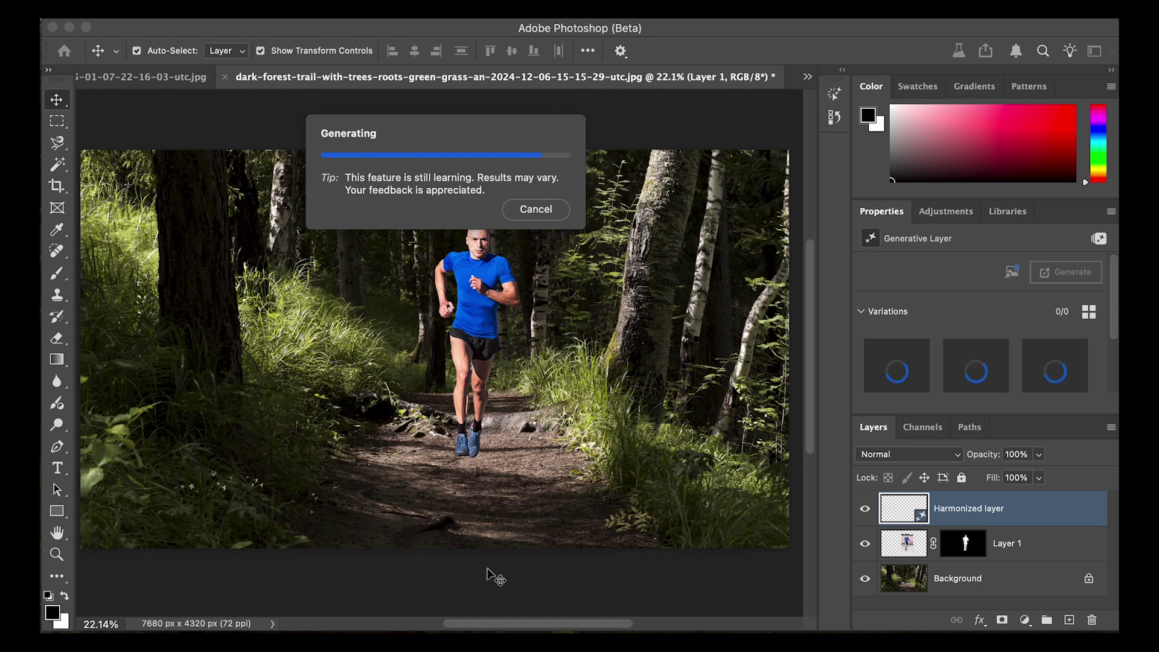
pyautogui.scroll(-2, 983, 374)
pyautogui.scroll(2, 982, 374)
pyautogui.click(976, 332)
pyautogui.click(1054, 332)
pyautogui.click(976, 332)
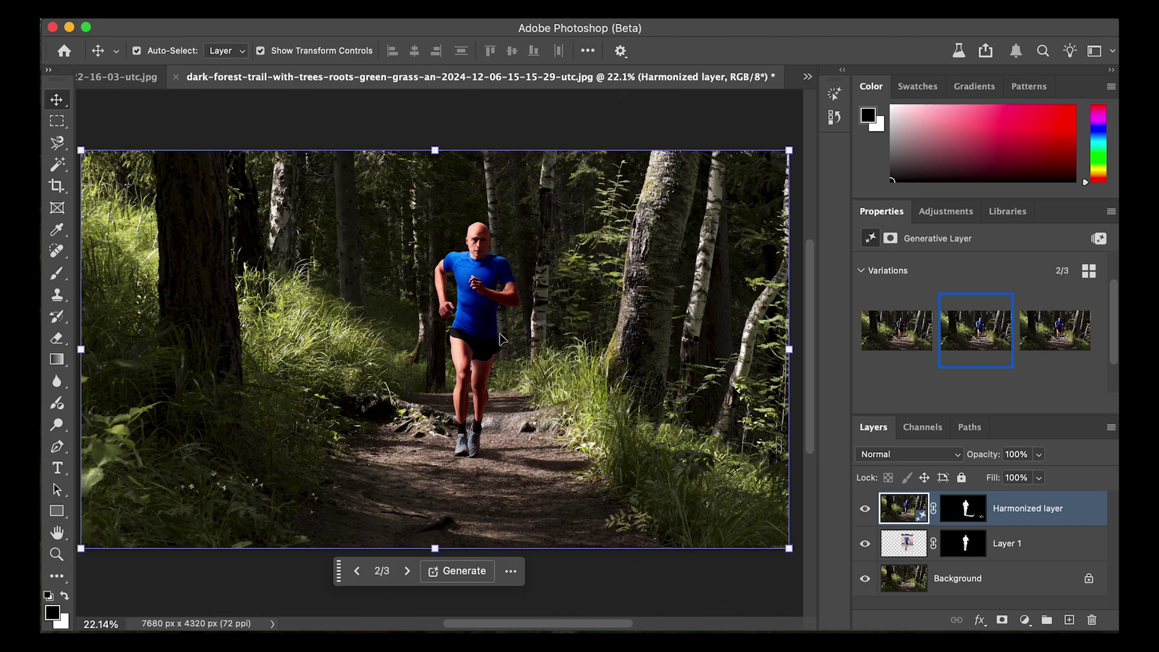
# Step: Fit the whole harmonized image in the window and view it full screen
pyautogui.scroll(3, 493, 341)
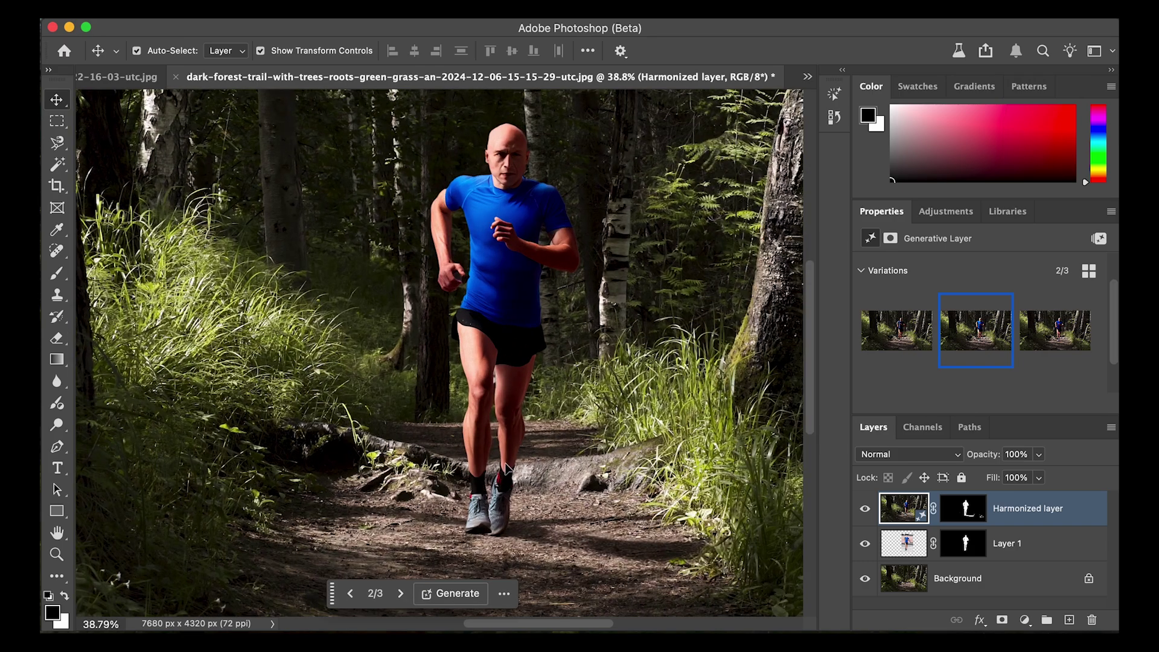
pyautogui.scroll(1, 509, 398)
pyautogui.press('super+0')
pyautogui.press('f')
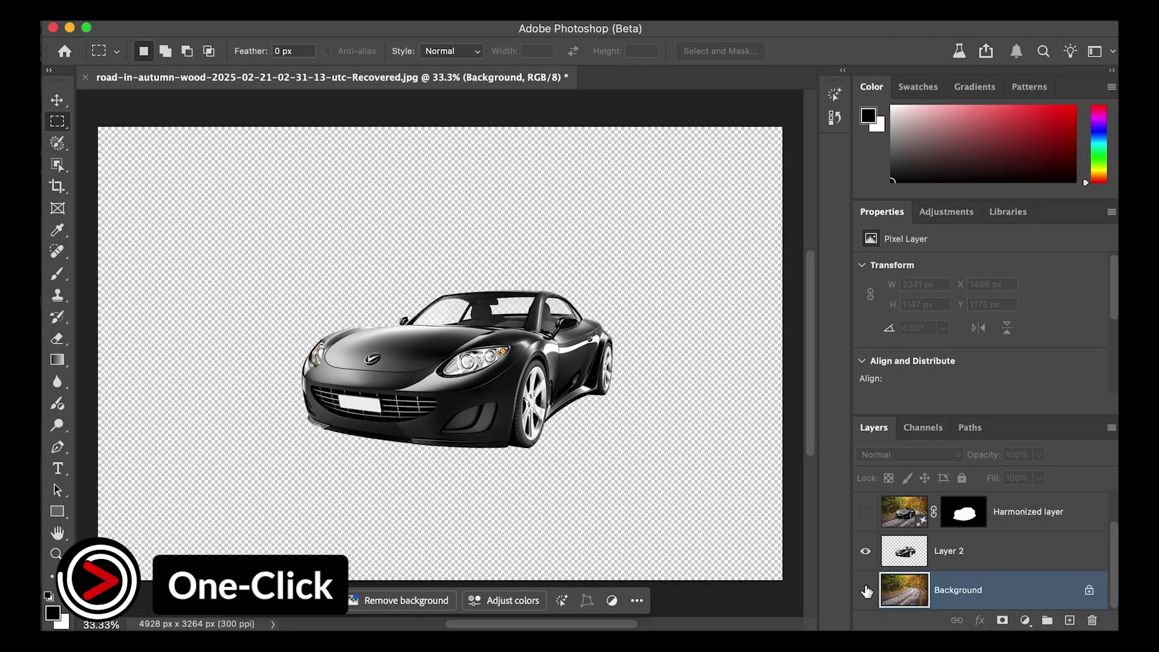
# Step: Show the autumn road Background, select Layer 2, and make the Harmonized car layer visible
pyautogui.click(865, 591)
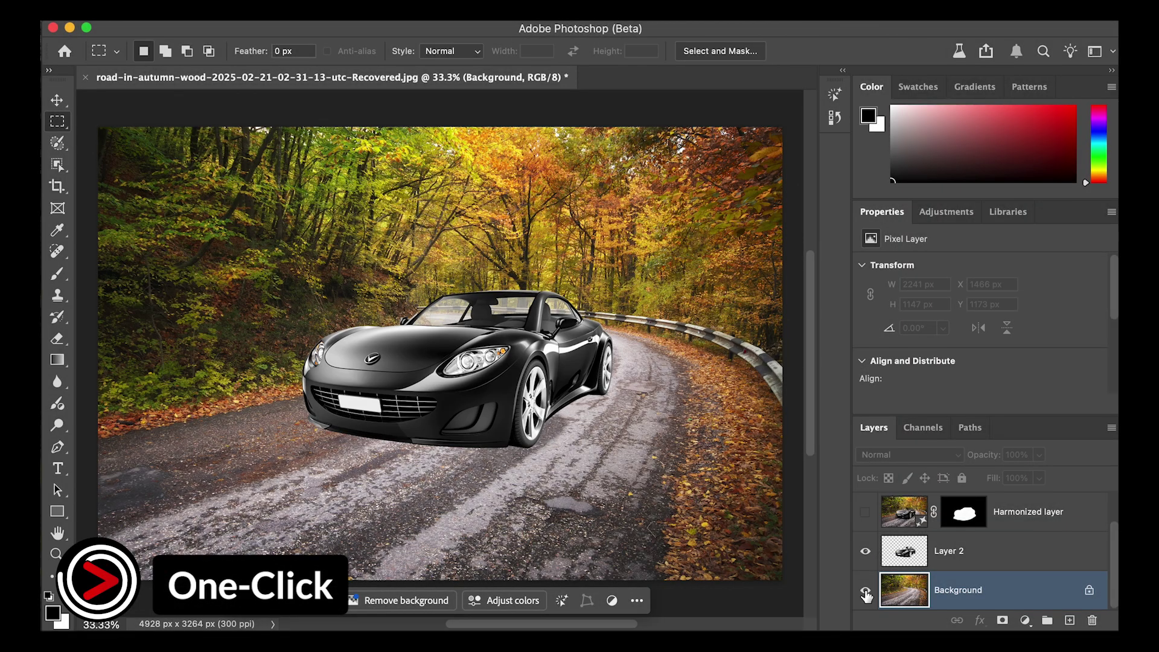
pyautogui.click(1006, 551)
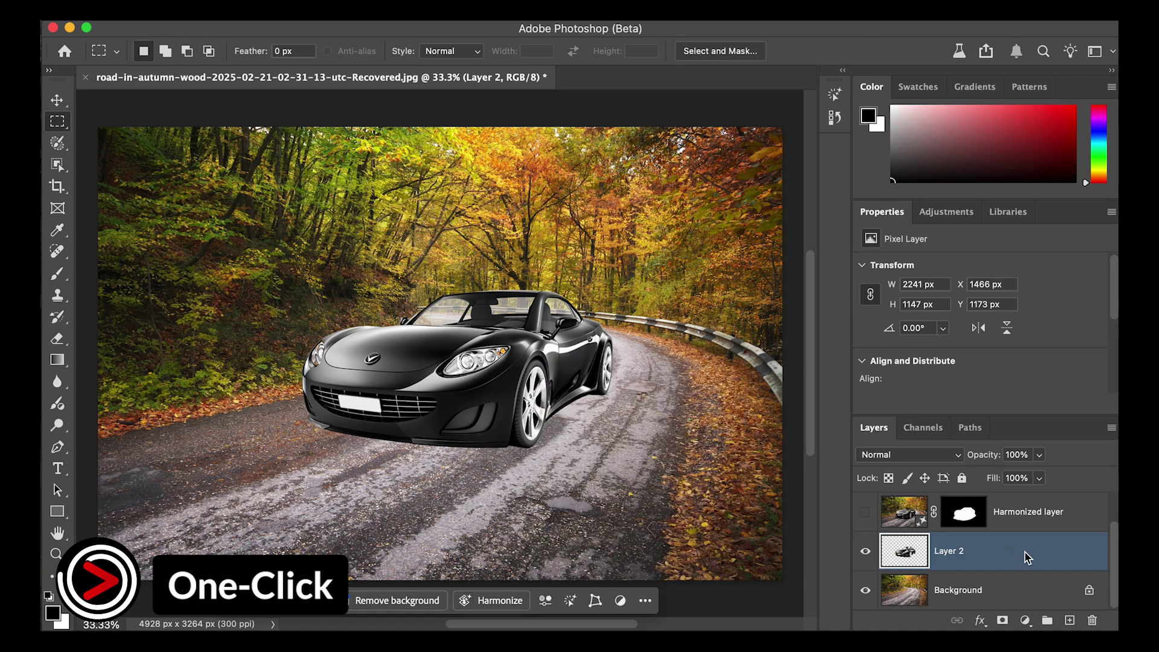
pyautogui.click(866, 513)
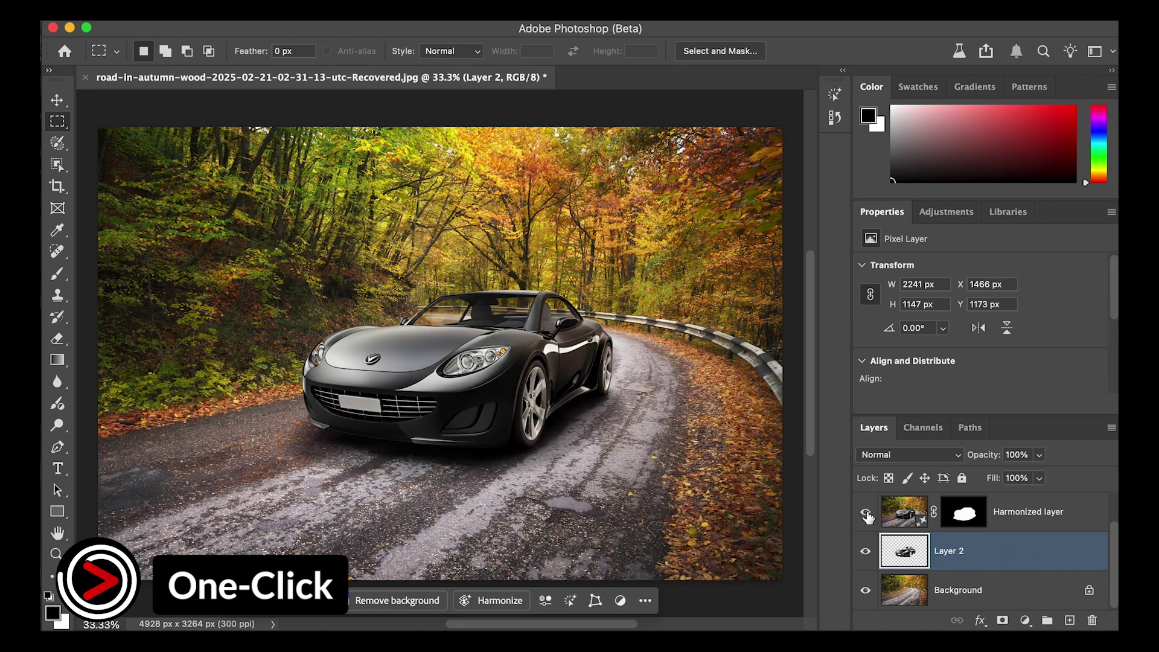